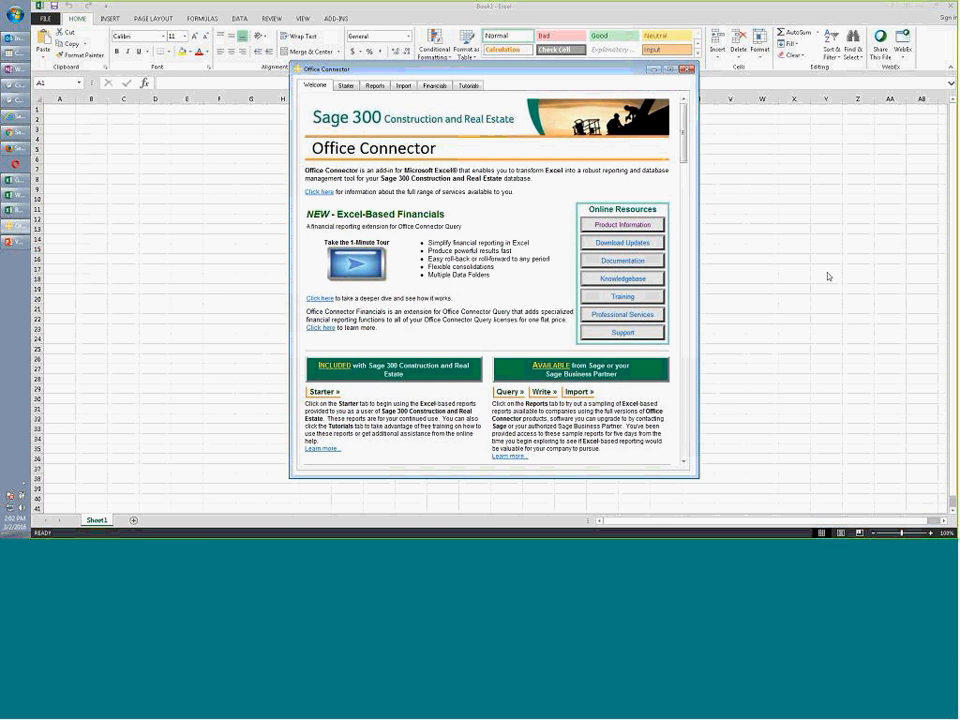
Activate the blank Book2 worksheet behind the Office Connector welcome window
left_click(220, 141)
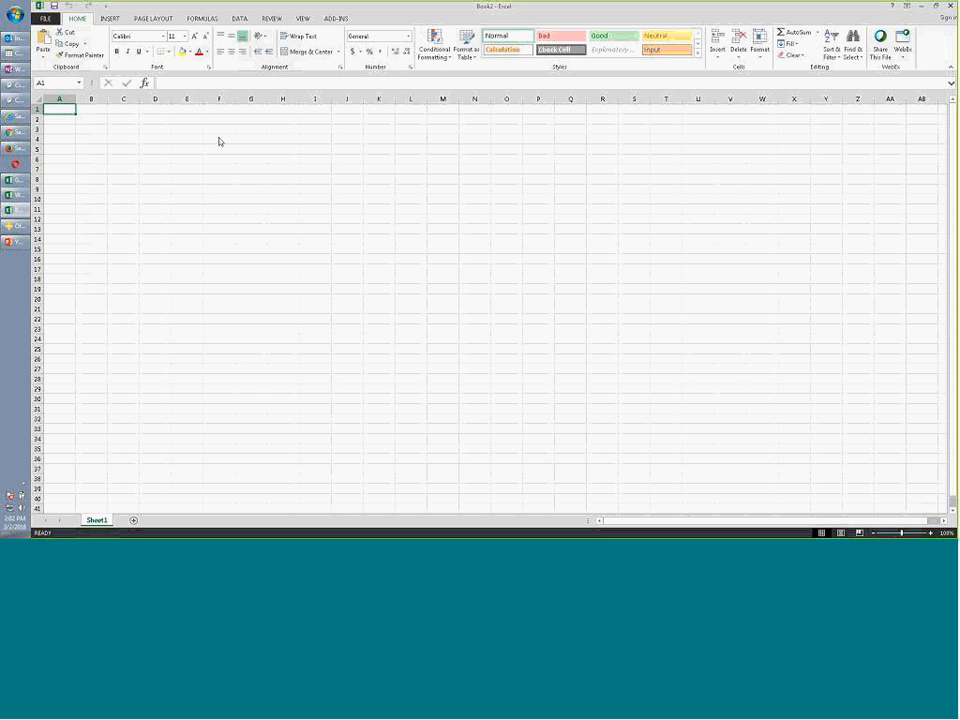
Enter the Job label with job number 03-001, plus Date Start and Date End labels
type("Job")
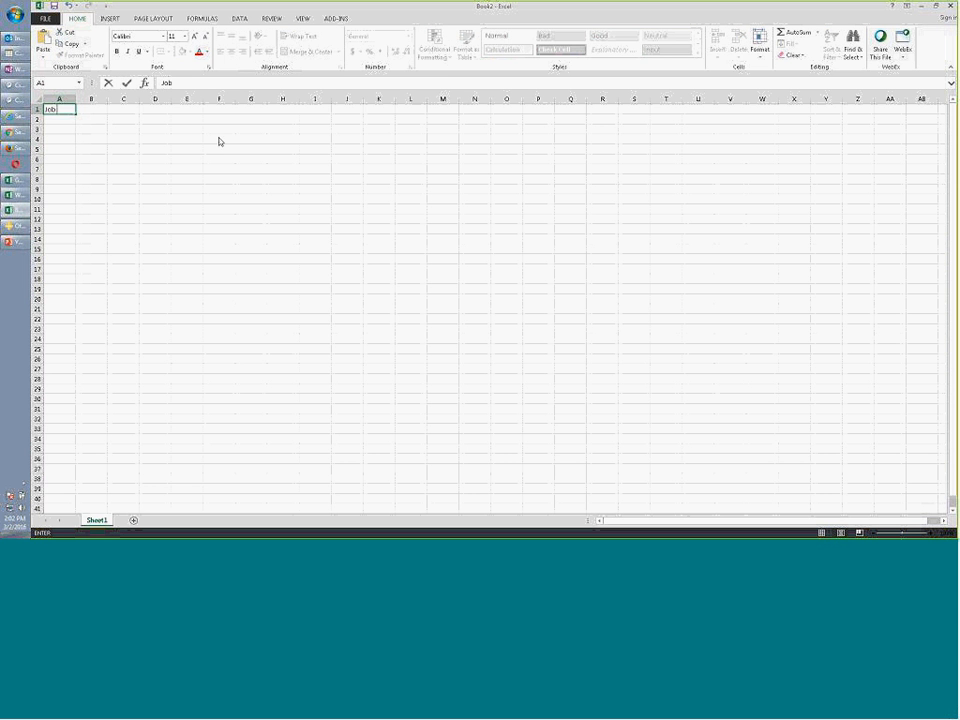
key("Tab")
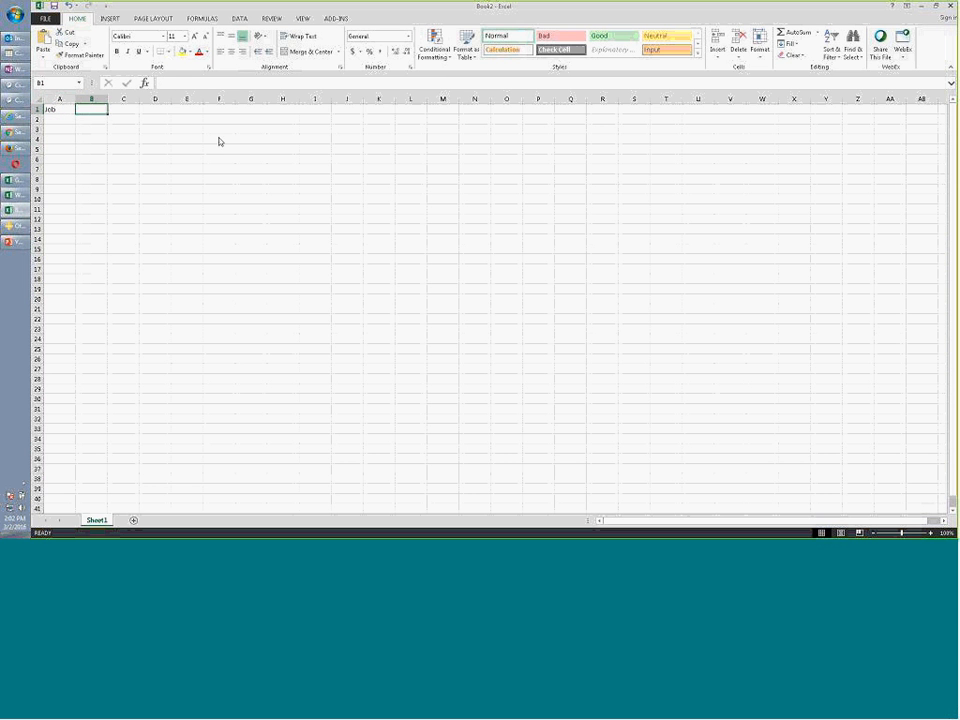
type("03-001")
key("Return")
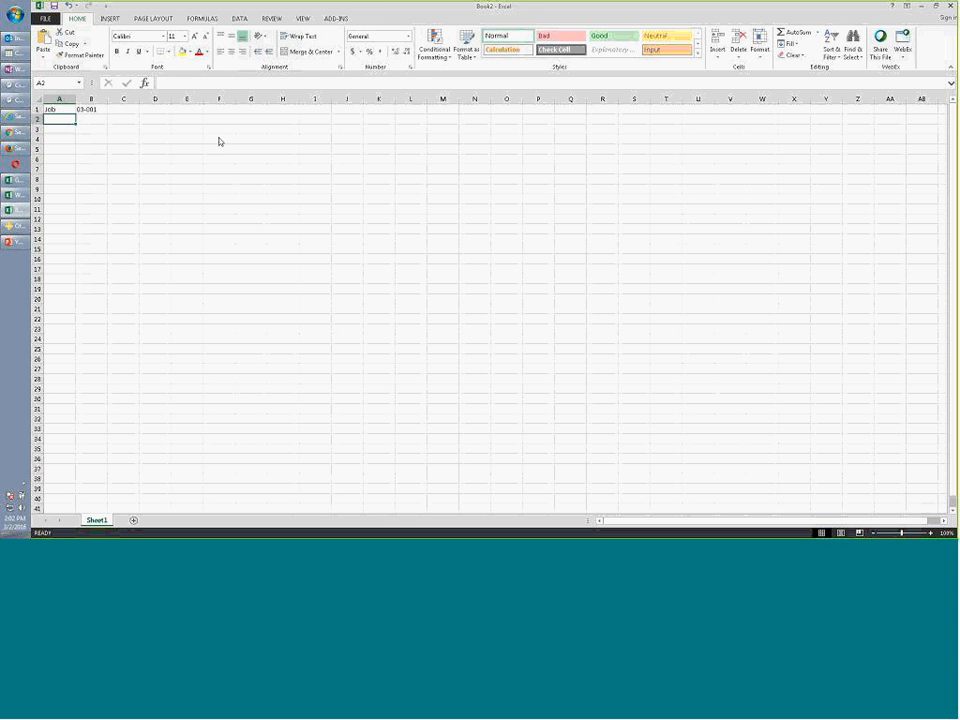
type("Date Start")
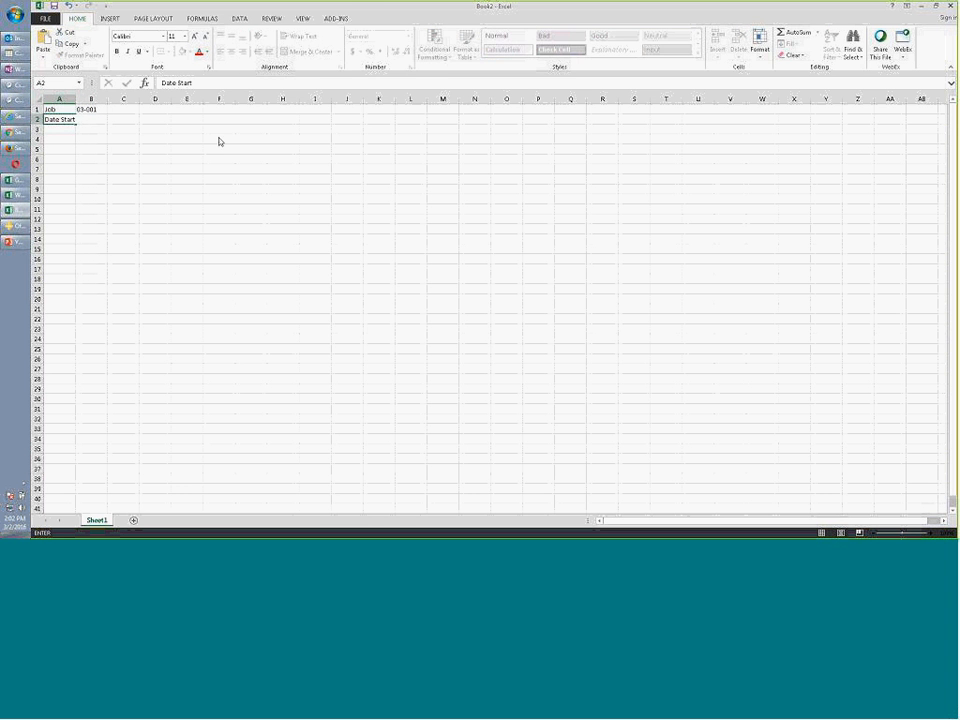
key("Return")
type("Date End")
key("Return")
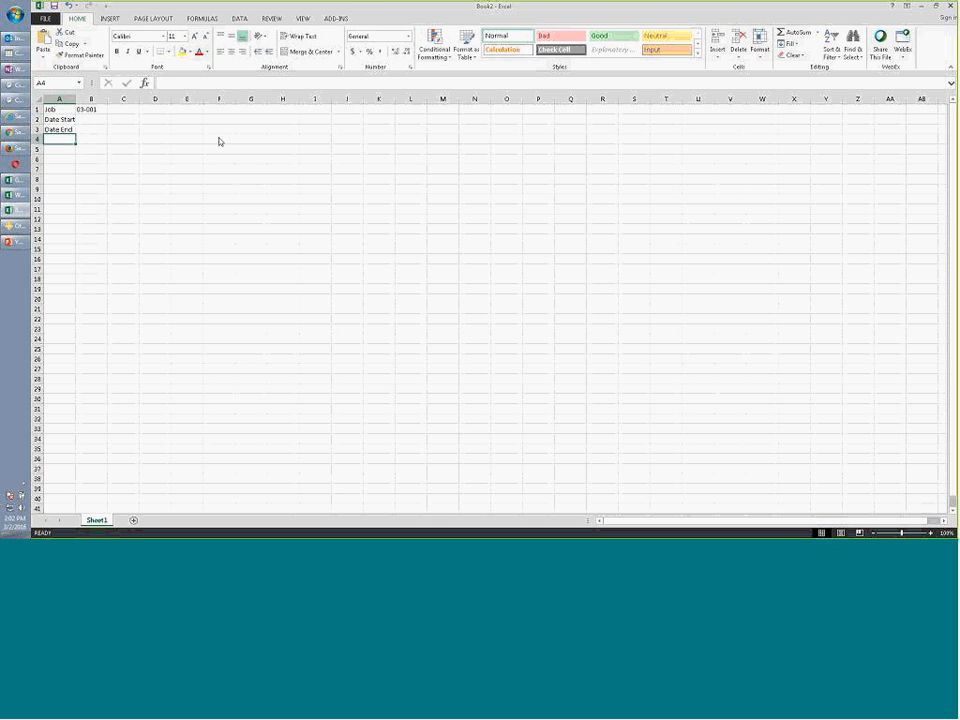
Enter start date 01/01/2015 and end date 02/28/2015 beside the date labels
key("Up")
key("Right")
key("Up")
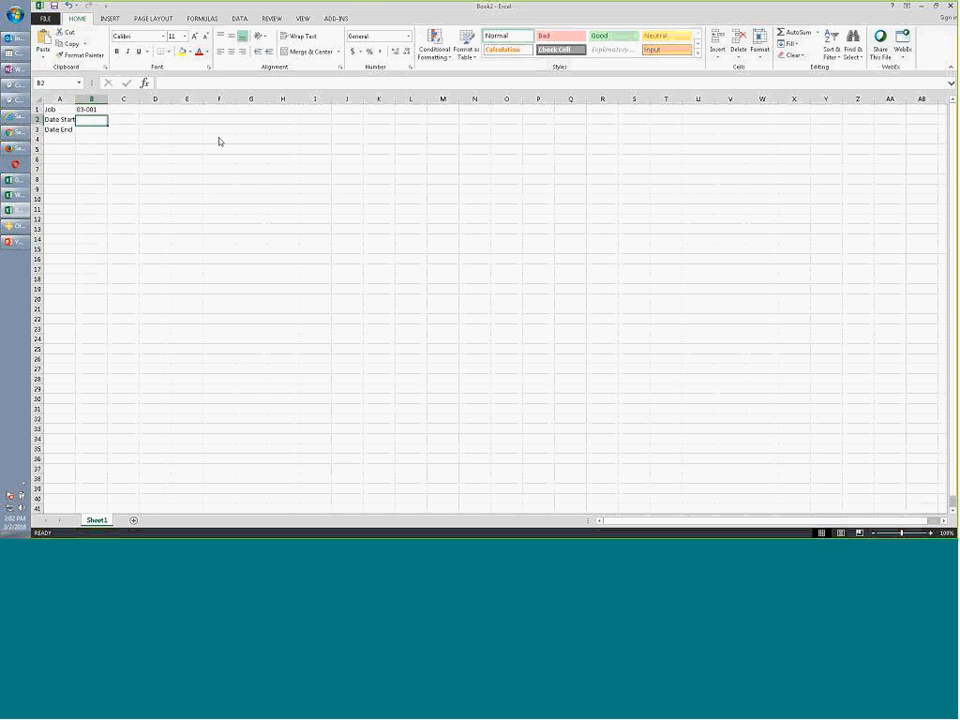
type("01/")
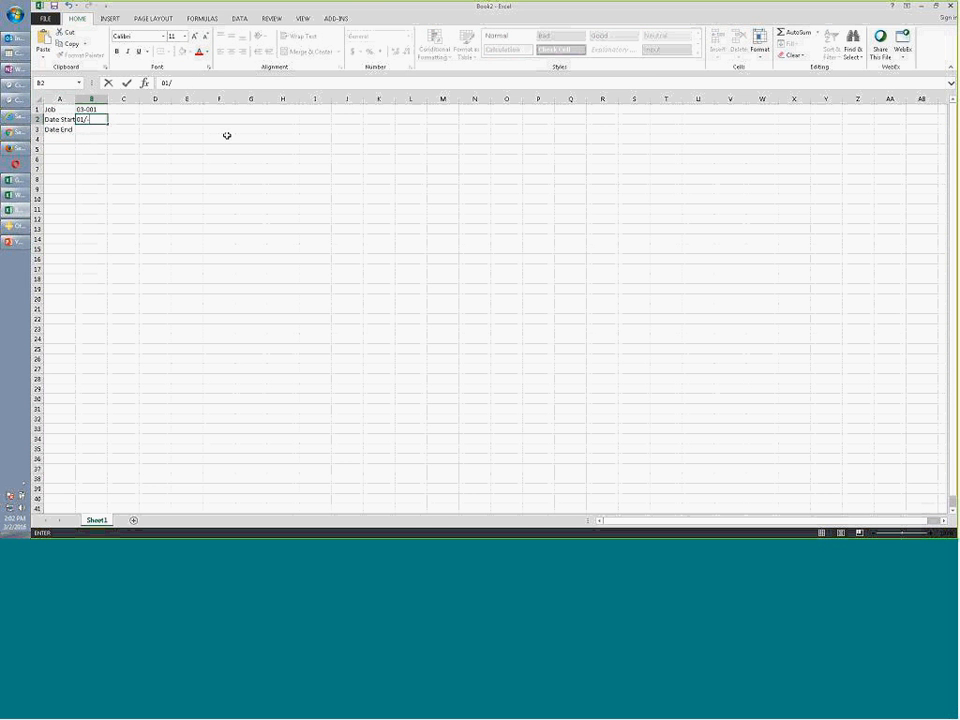
type("01/2015")
key("Return")
type("0")
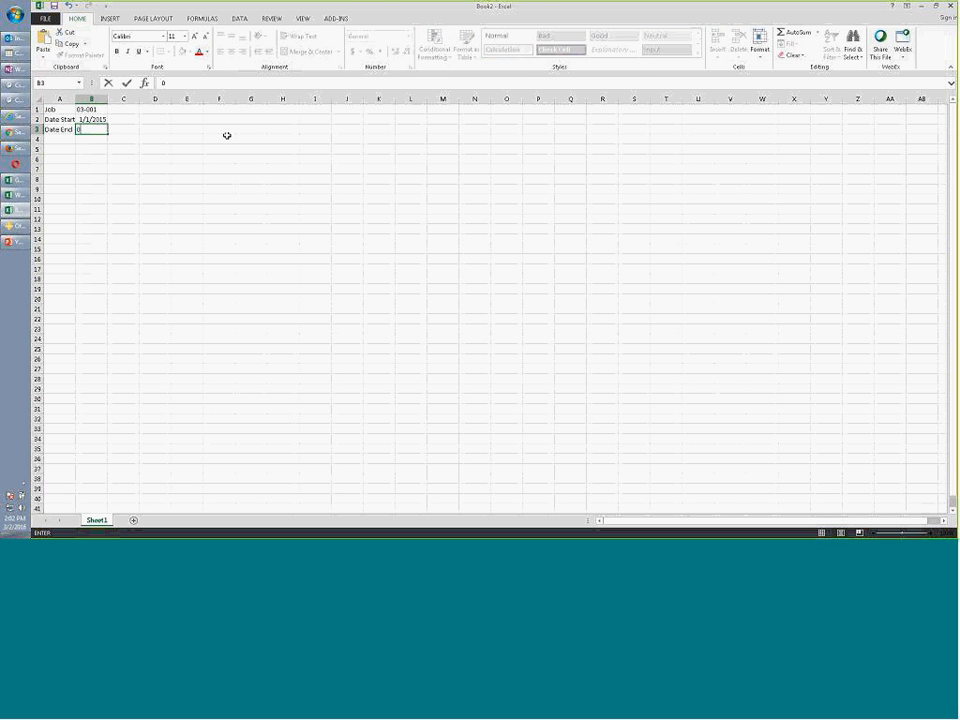
type("2/28/2015")
key("Return")
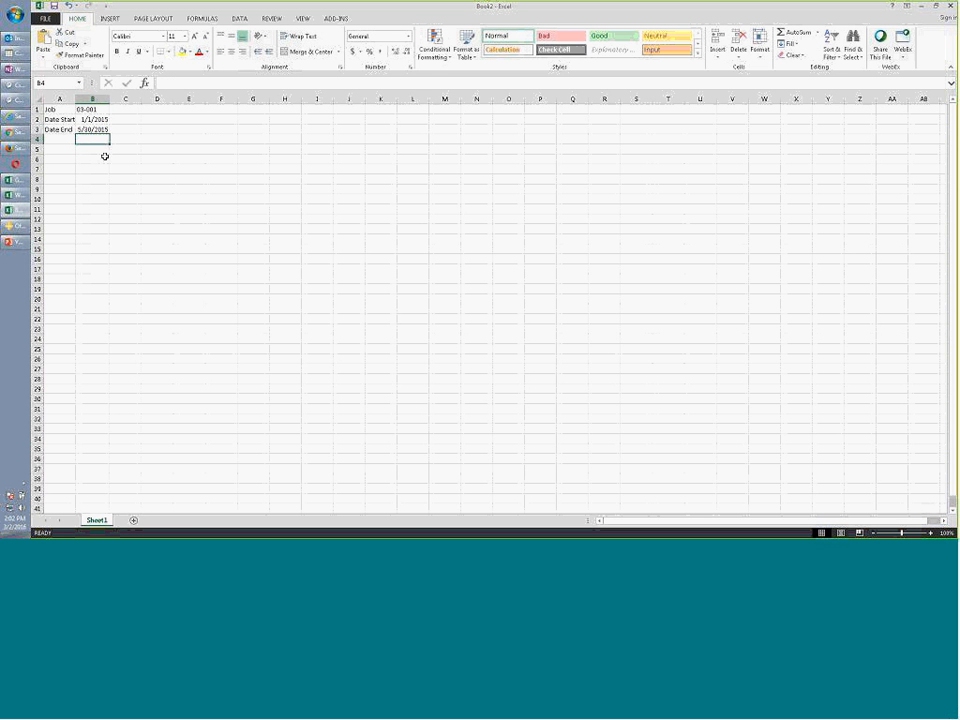
left_click(160, 111)
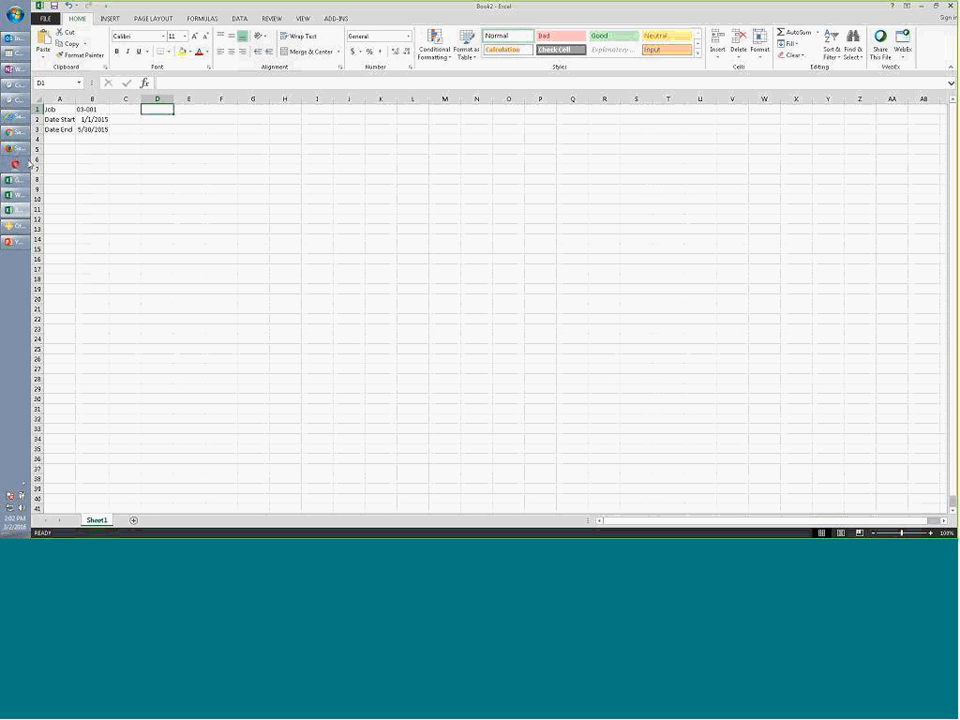
Connect Office Connector to Timberline Construction and choose the TSLookup function
left_click(339, 19)
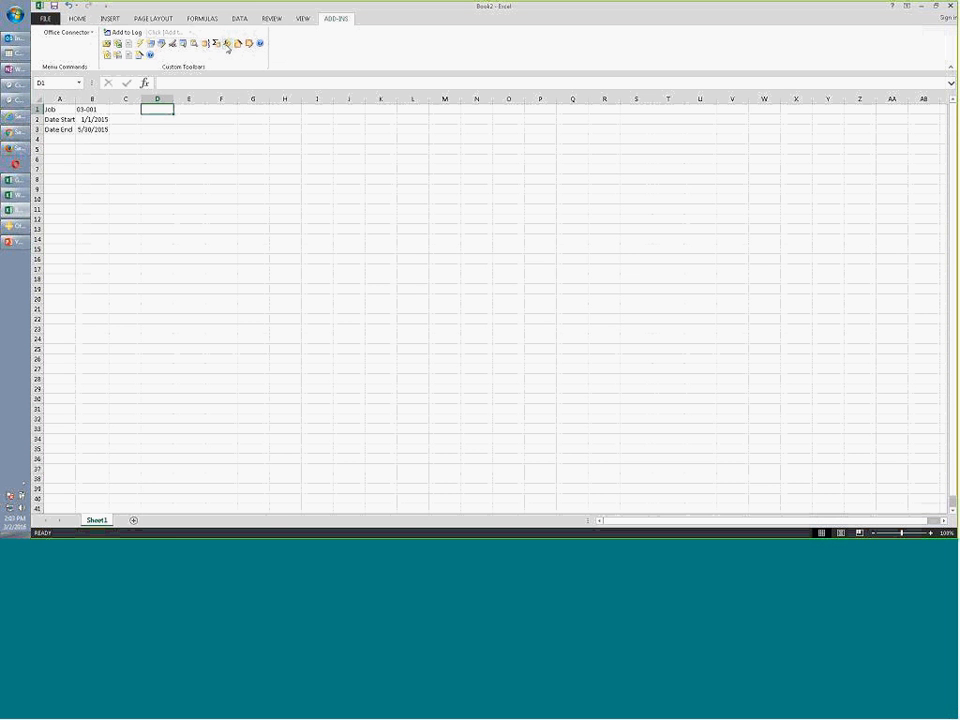
left_click(228, 45)
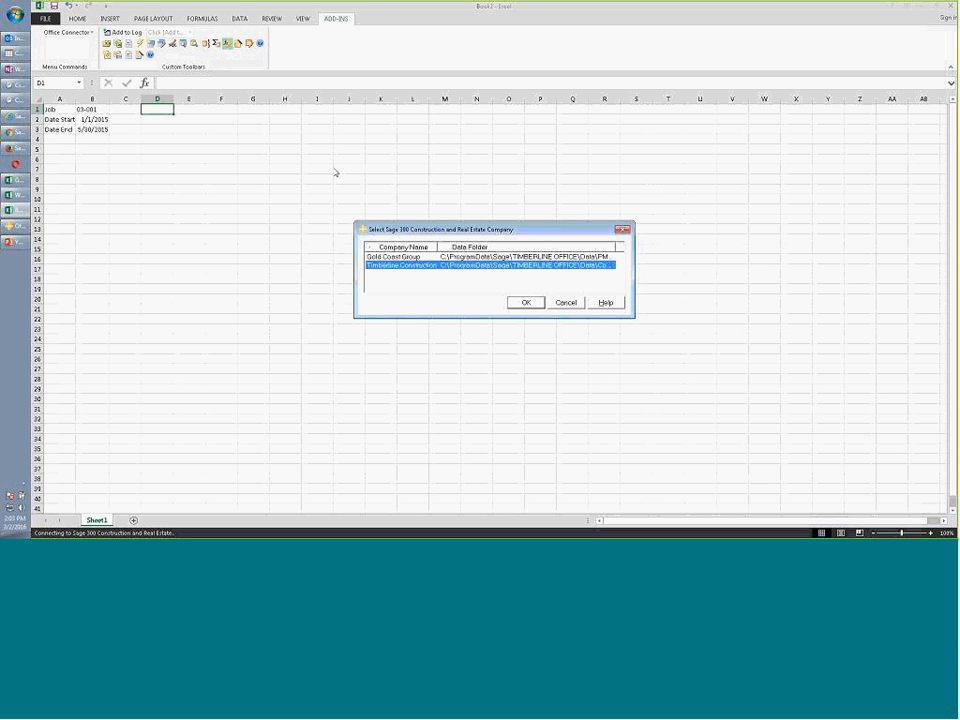
left_click(523, 303)
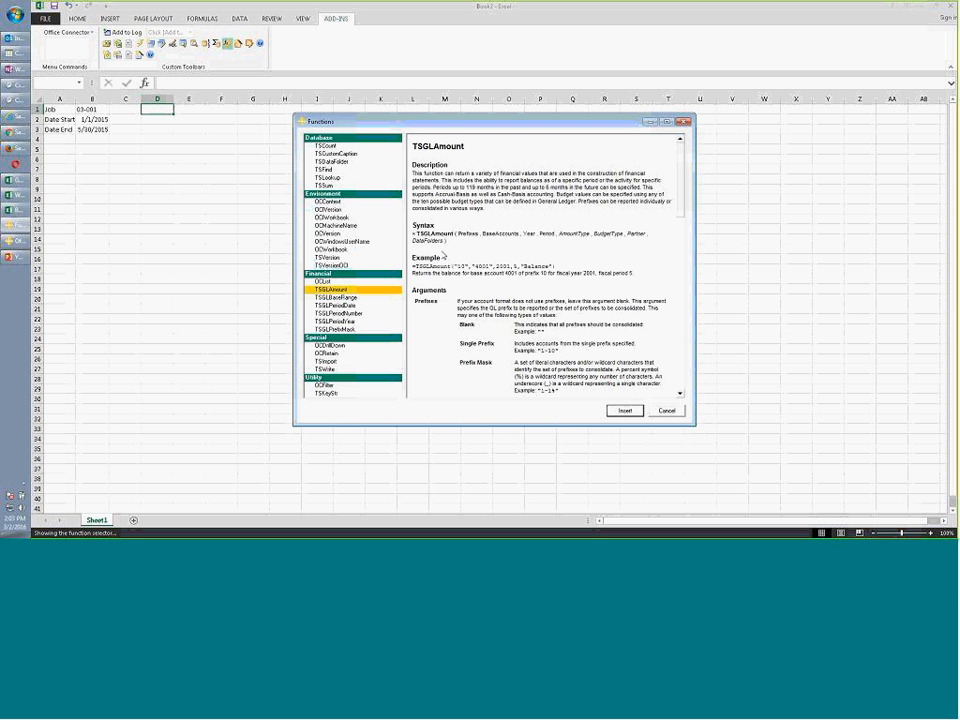
left_click(328, 177)
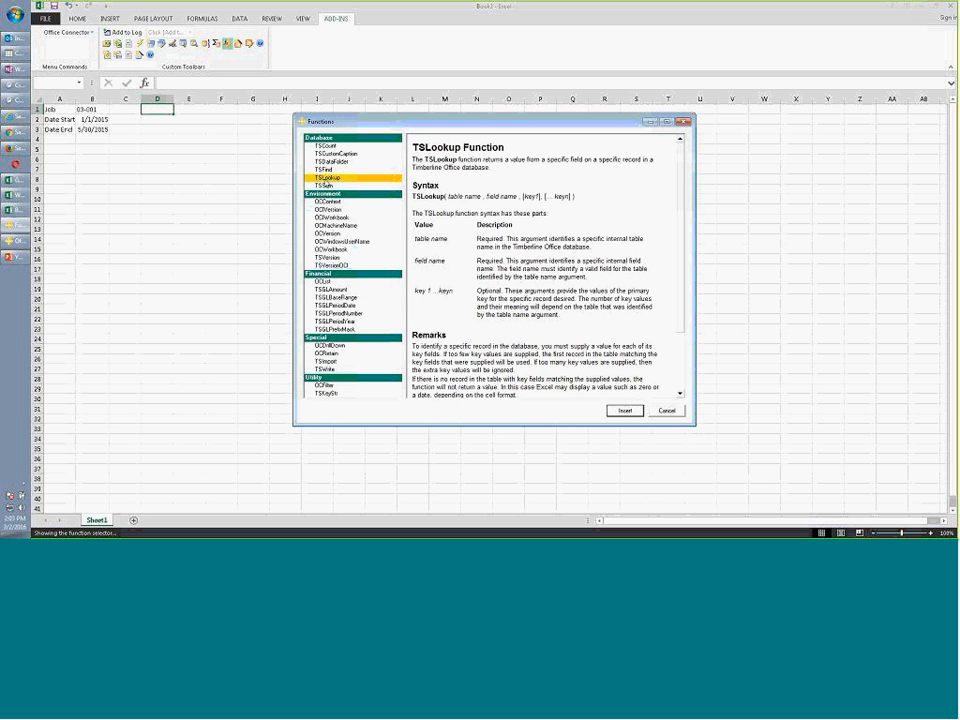
Start a TSLookup on the JC Job (1) table, previewing its rows, keyed to the job
left_click(622, 410)
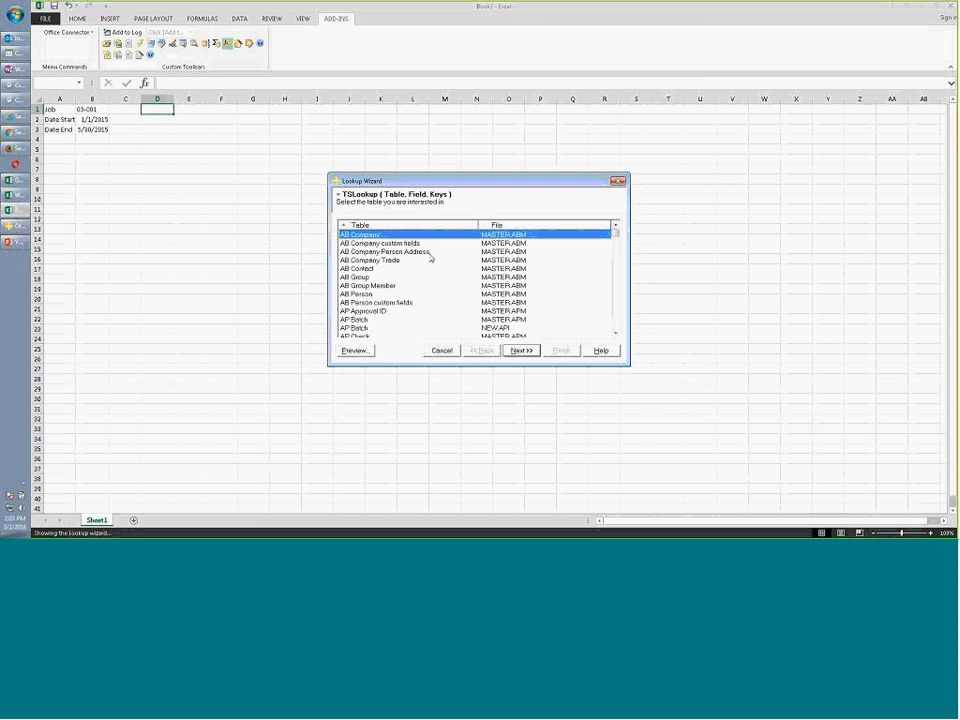
left_click(420, 251)
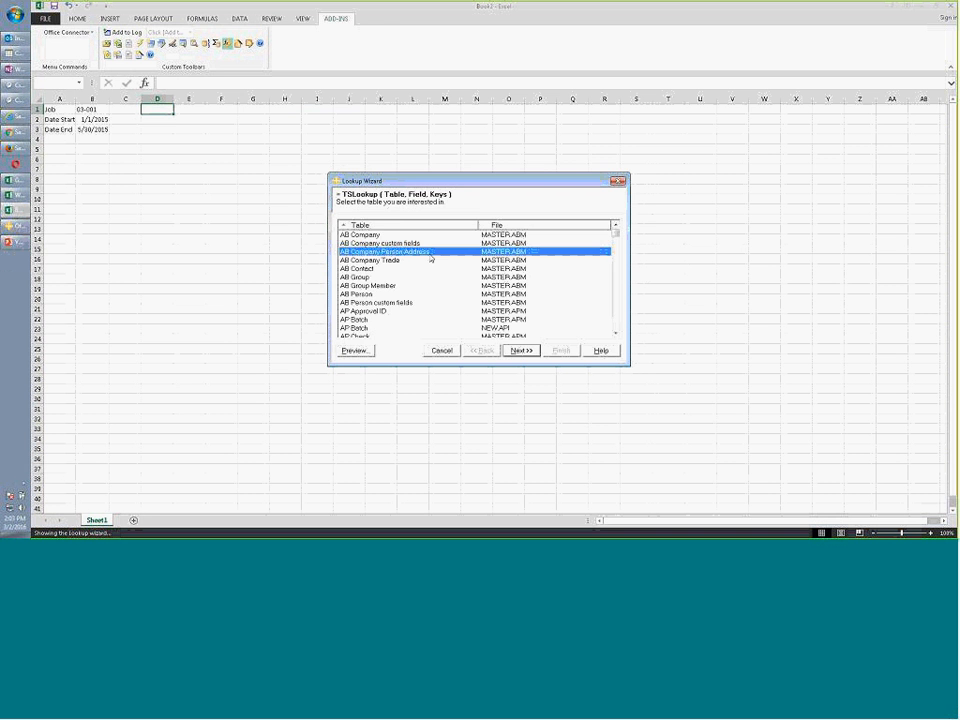
scroll(431, 258, "down", 20)
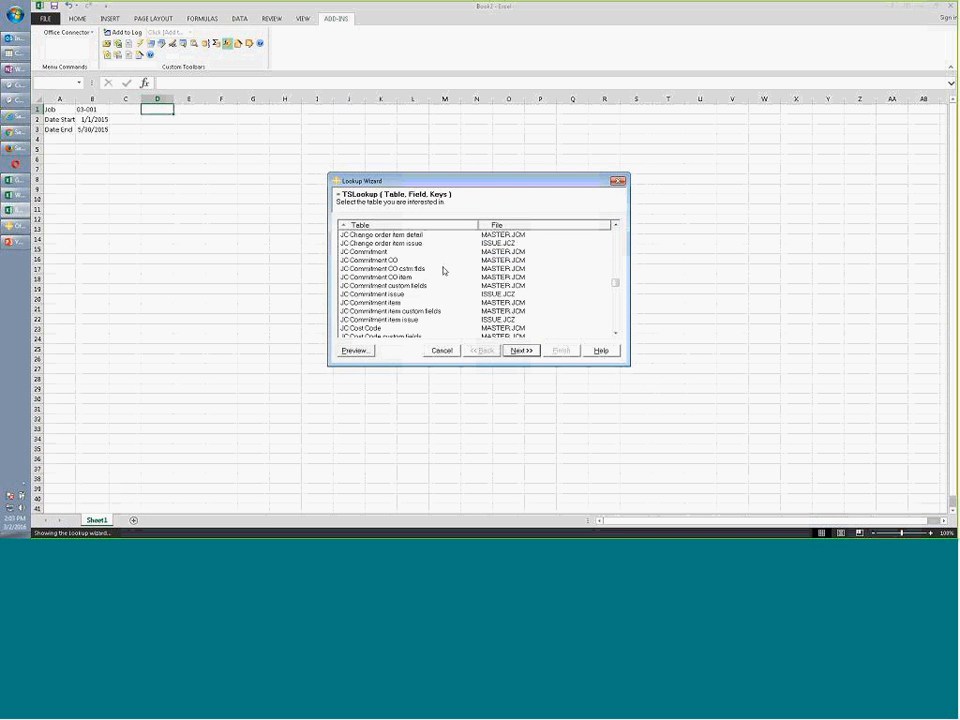
scroll(410, 275, "down", 6)
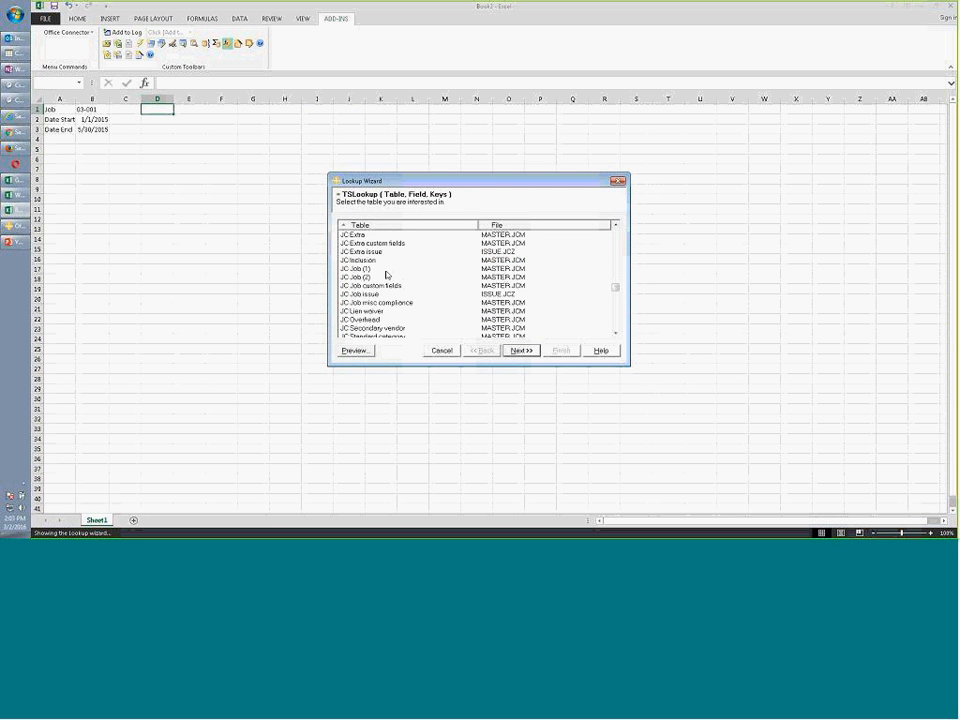
left_click(388, 270)
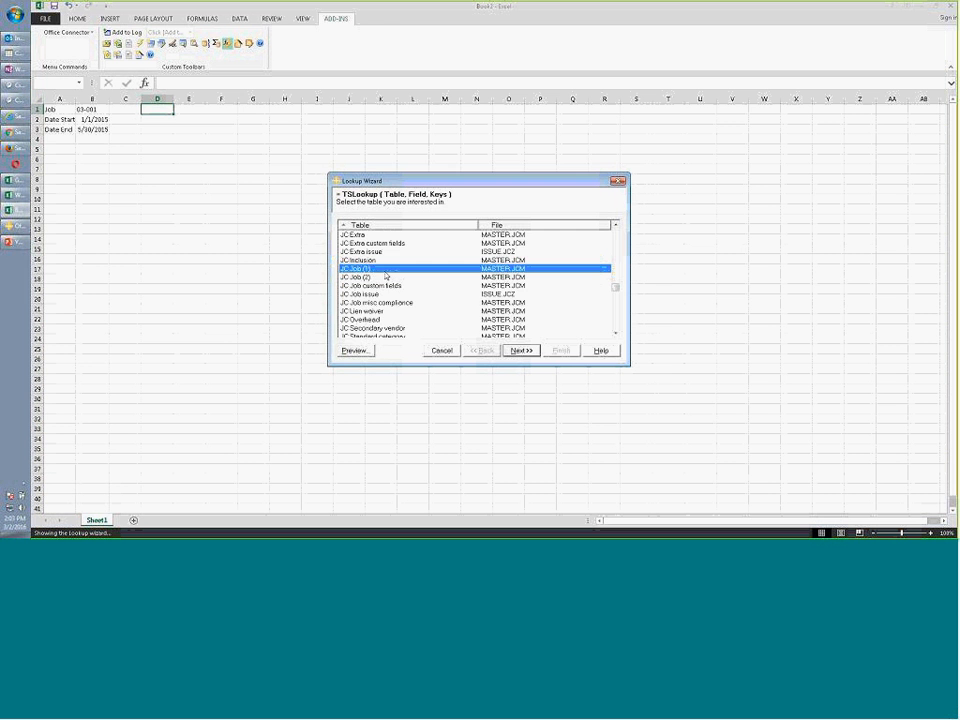
left_click(355, 350)
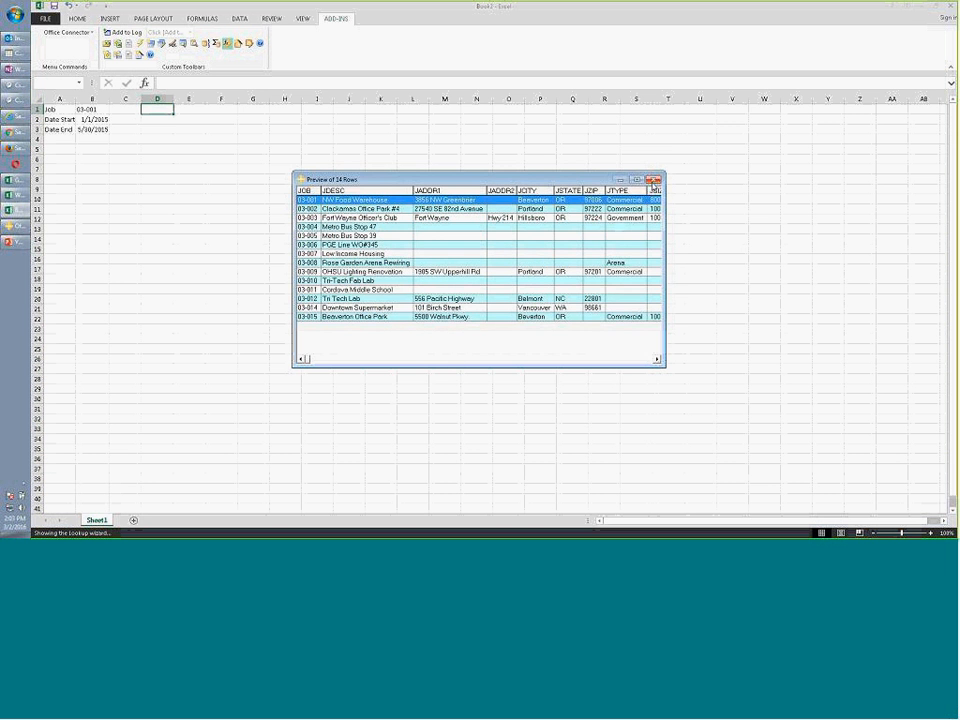
left_click(652, 181)
left_click(530, 352)
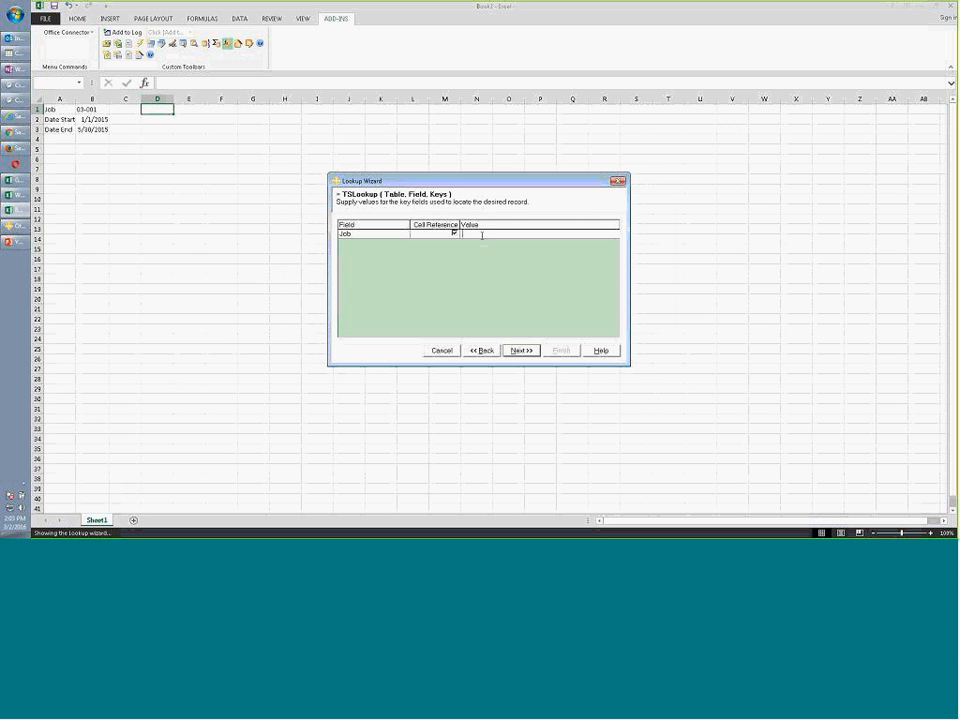
left_click(534, 350)
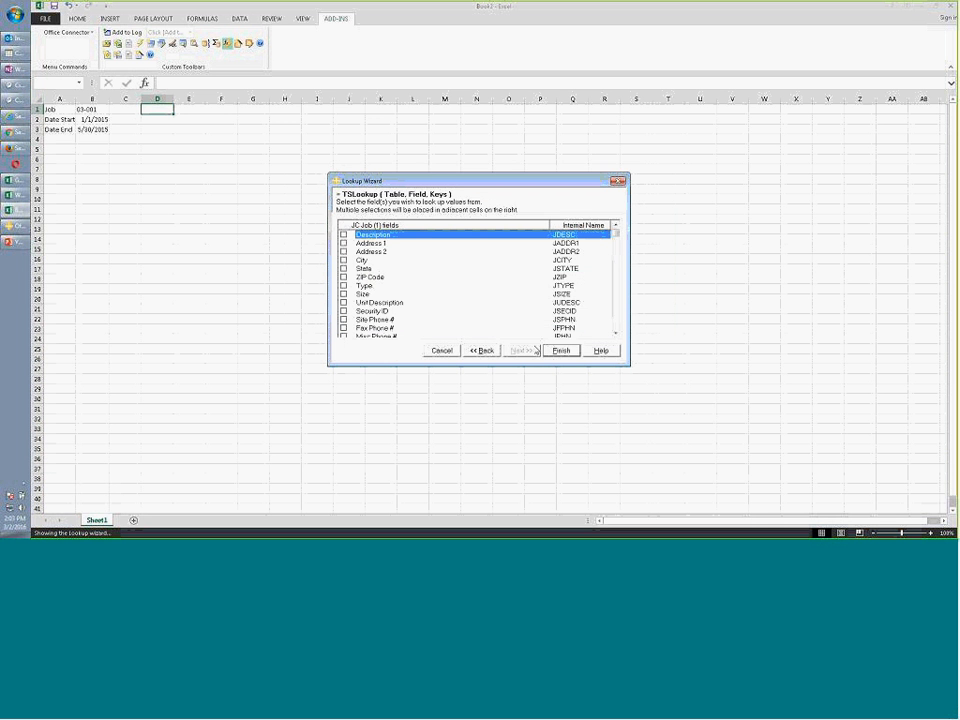
Return the Description, City and State fields, then move city and state to row 2
left_click(344, 235)
left_click(344, 260)
left_click(344, 269)
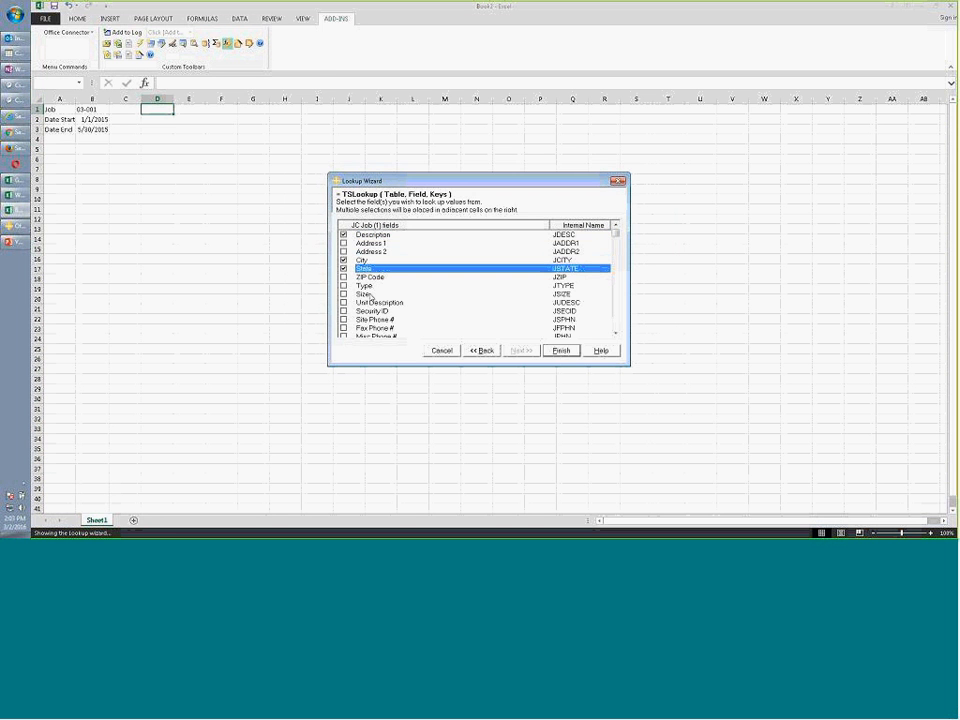
left_click(559, 350)
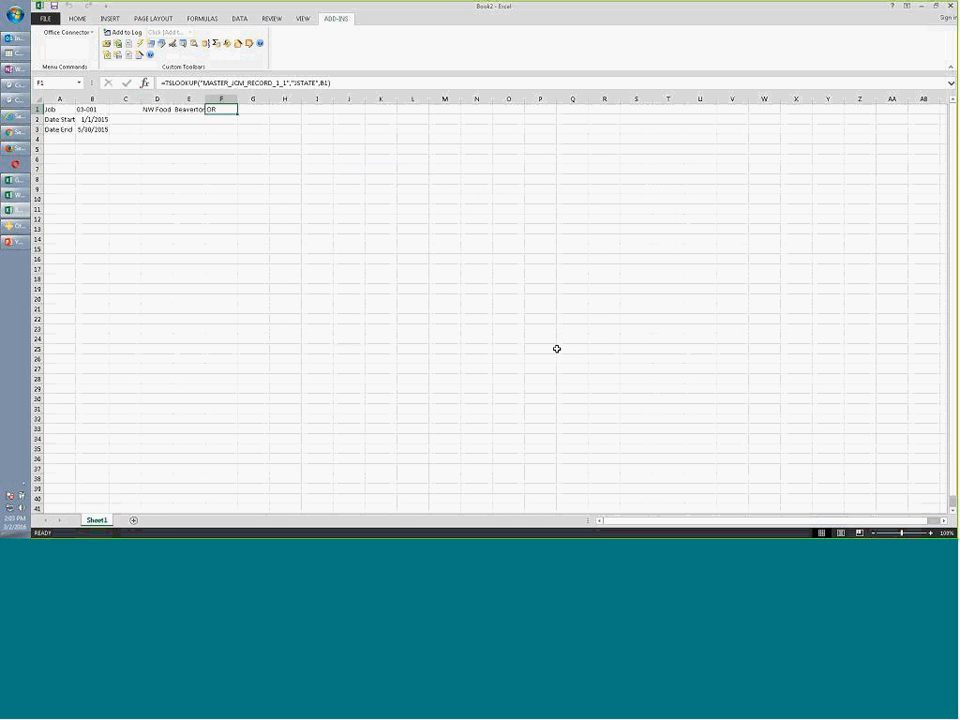
left_click(192, 110)
mouse_move(205, 117)
left_mouse_down()
mouse_move(163, 123)
mouse_move(206, 112)
mouse_move(186, 118)
left_mouse_up()
Widen column D to fit the job name and change the job number to 03-002
left_click(217, 107)
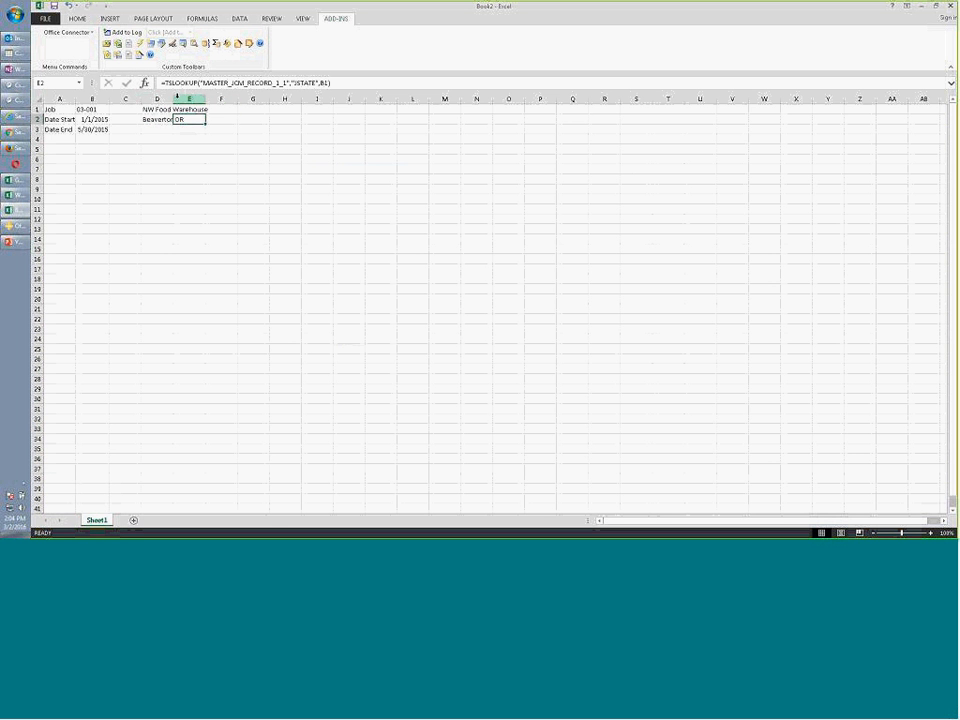
double_click(172, 98)
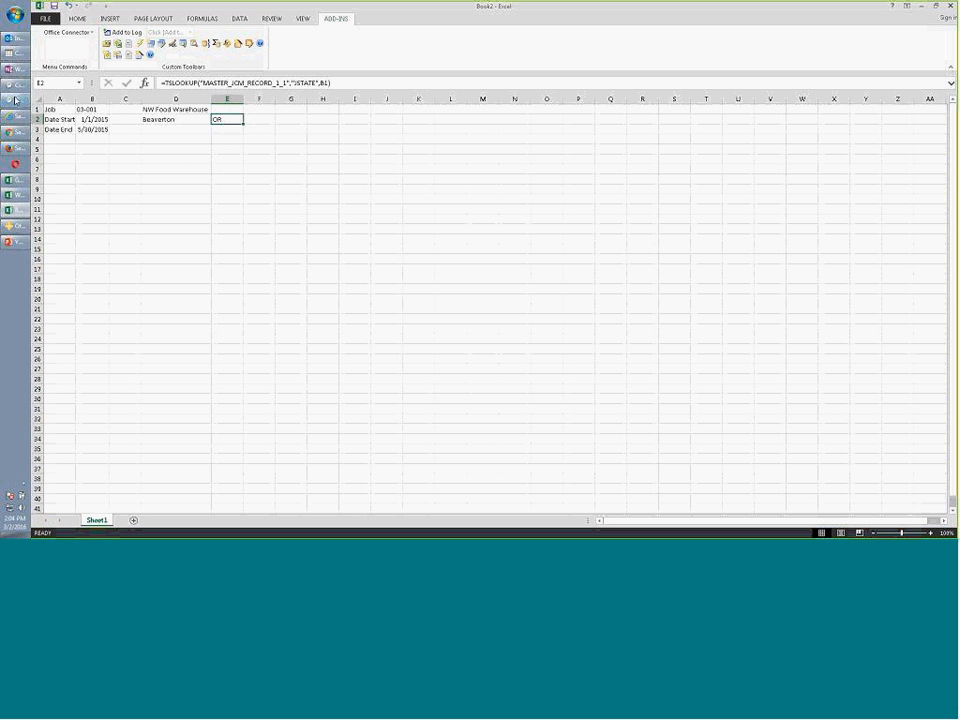
left_click(82, 108)
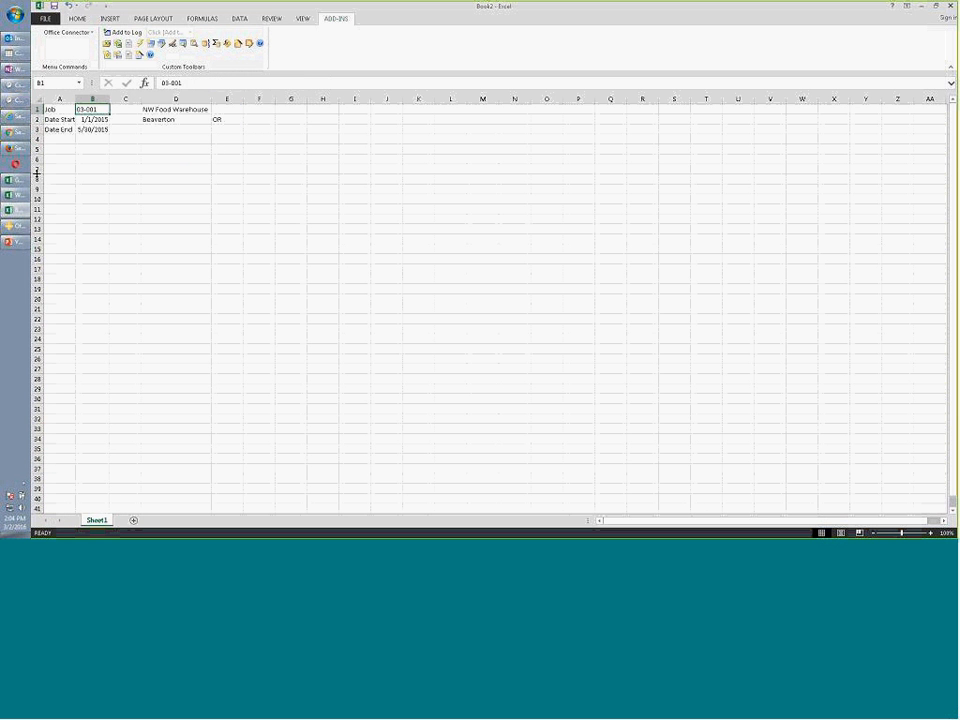
type("03-002")
key("Return")
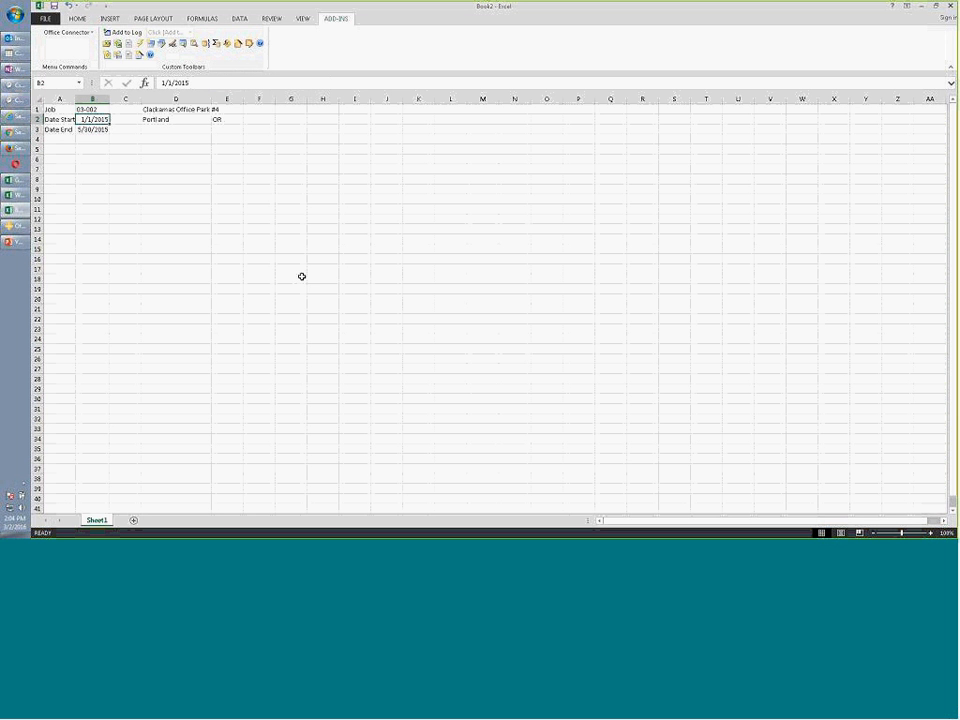
Autofit column A to its labels and select G3 for the query results
double_click(73, 97)
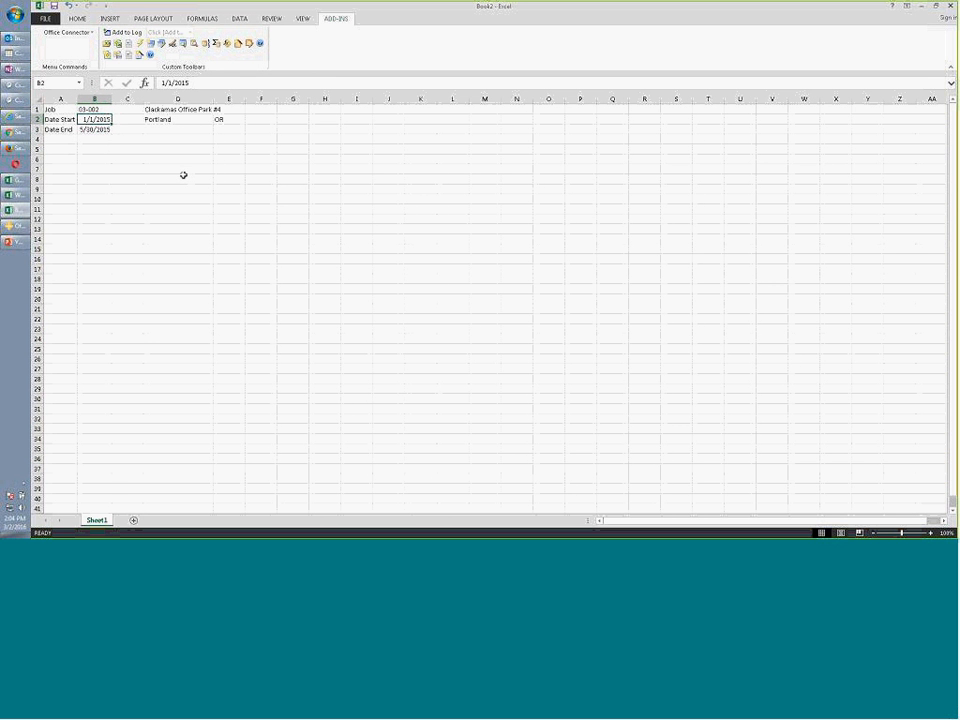
left_click(290, 109)
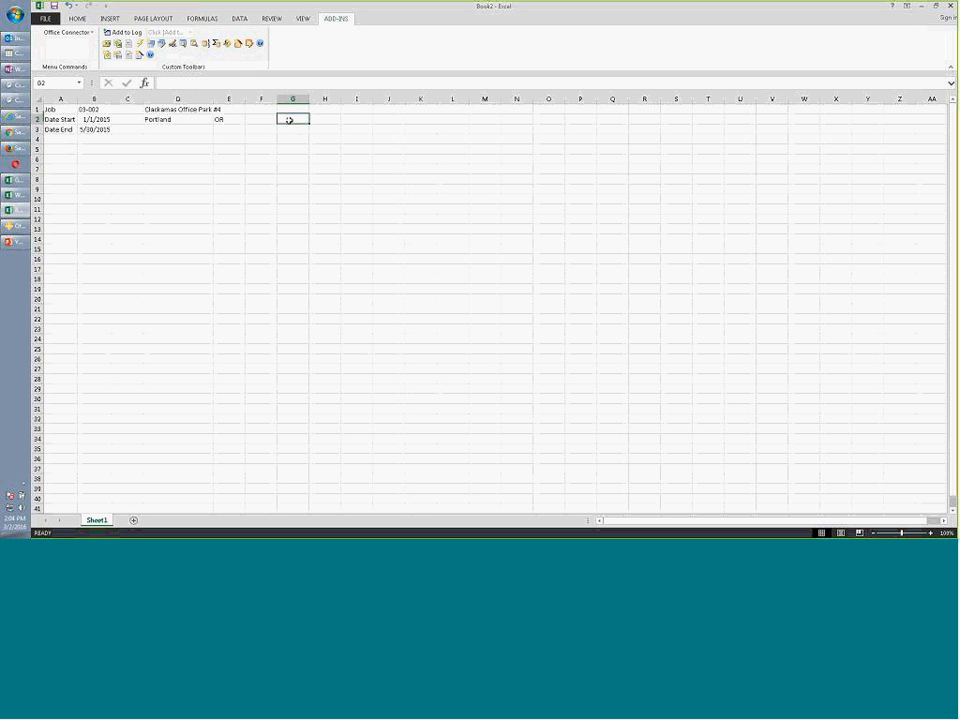
left_click(291, 129)
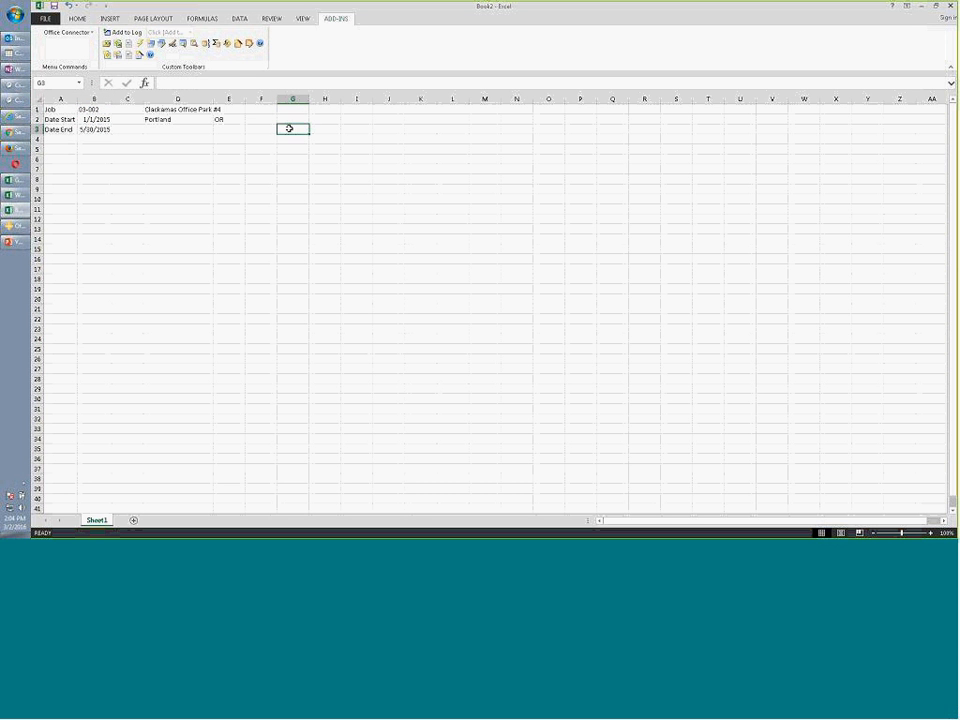
Start a Sage 300 query on the JC Transaction table
left_click(150, 44)
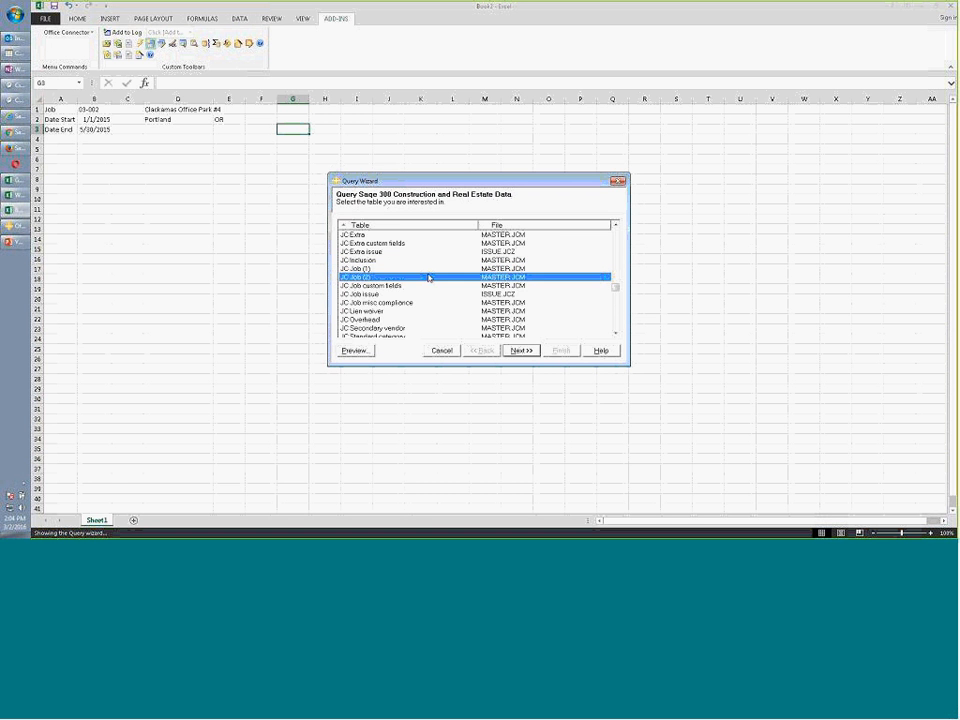
scroll(429, 278, "down", 2)
left_click(389, 304)
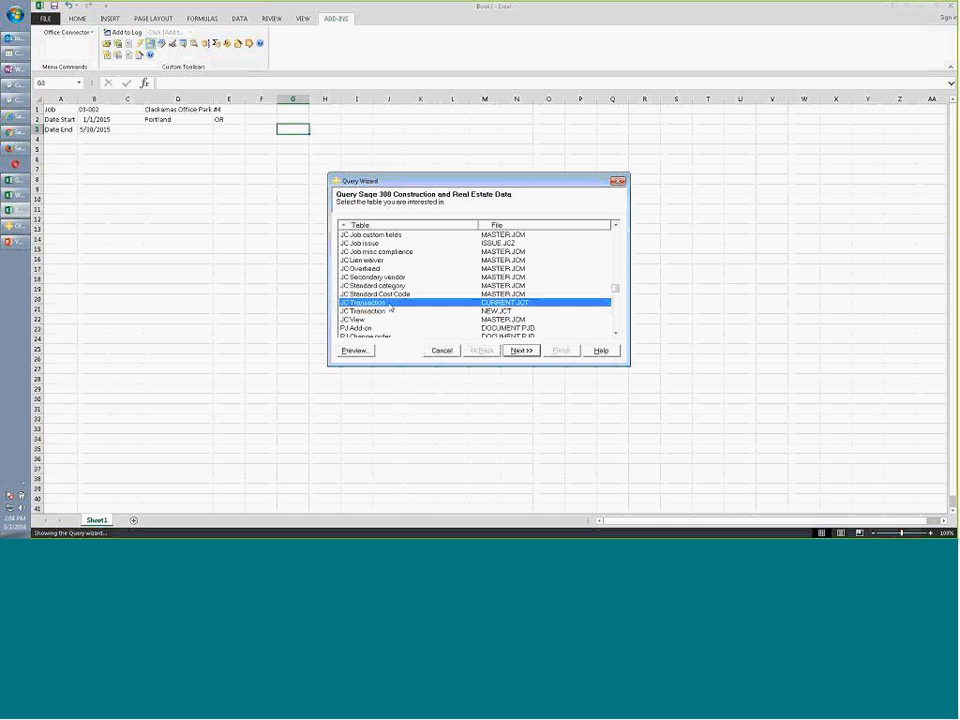
left_click(521, 350)
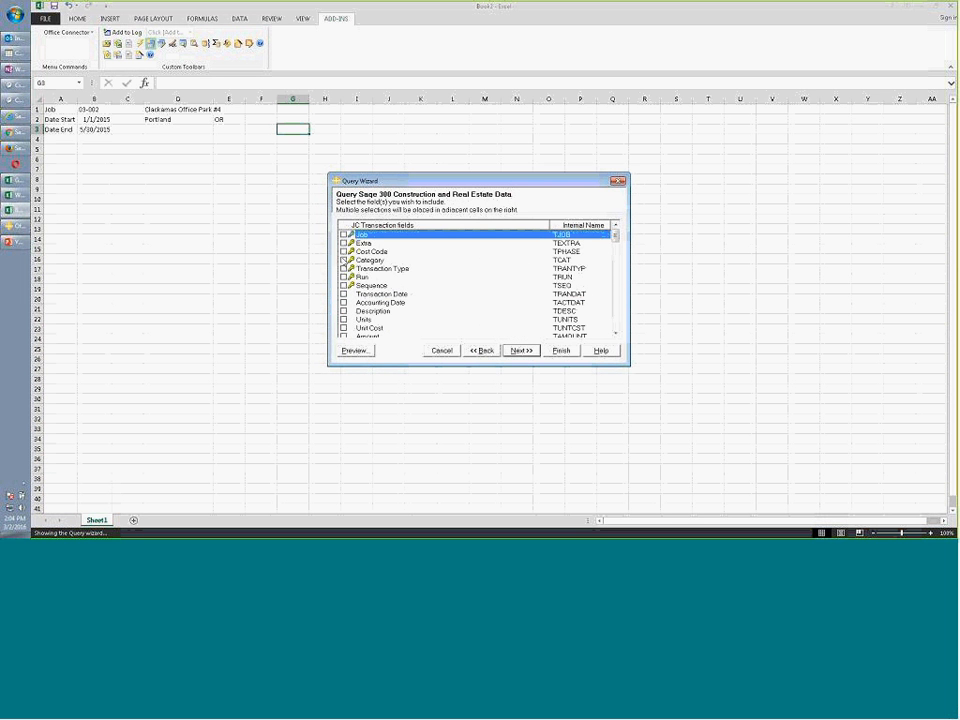
Pick Cost Code, Category, Transaction Date, Description, Amount and Debit account fields
left_click(343, 251)
left_click(343, 260)
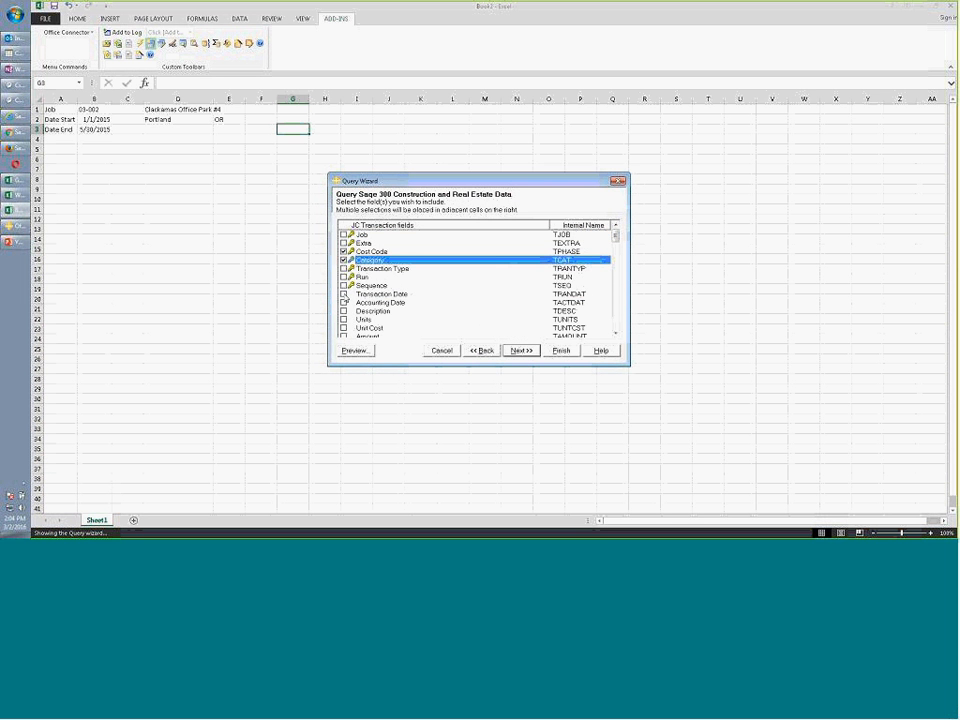
left_click(343, 294)
left_click(343, 311)
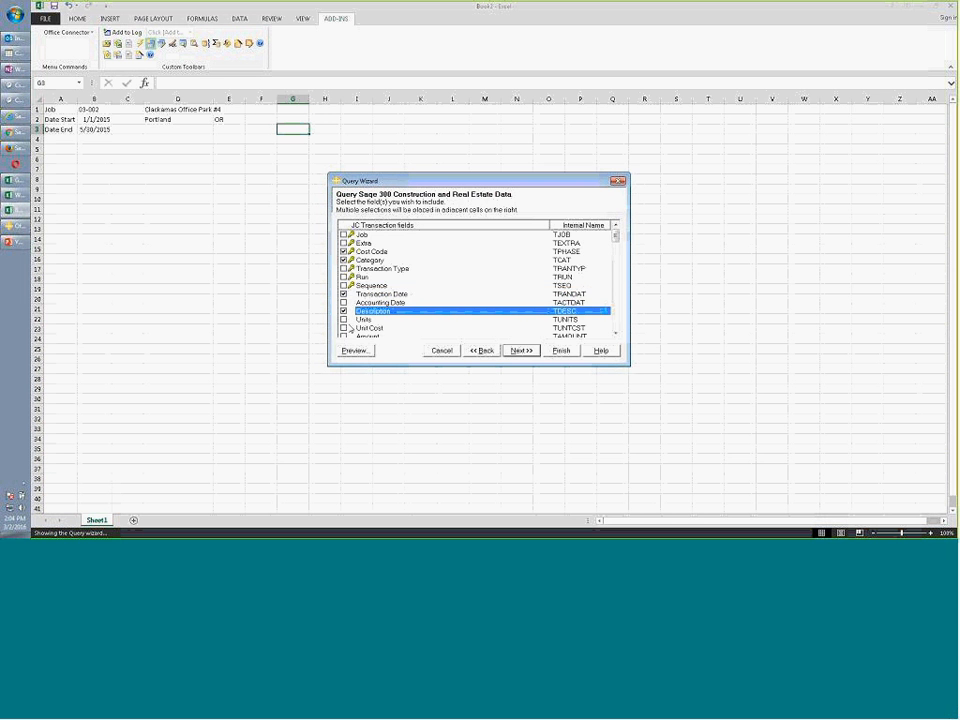
scroll(344, 308, "down", 2)
left_click(343, 286)
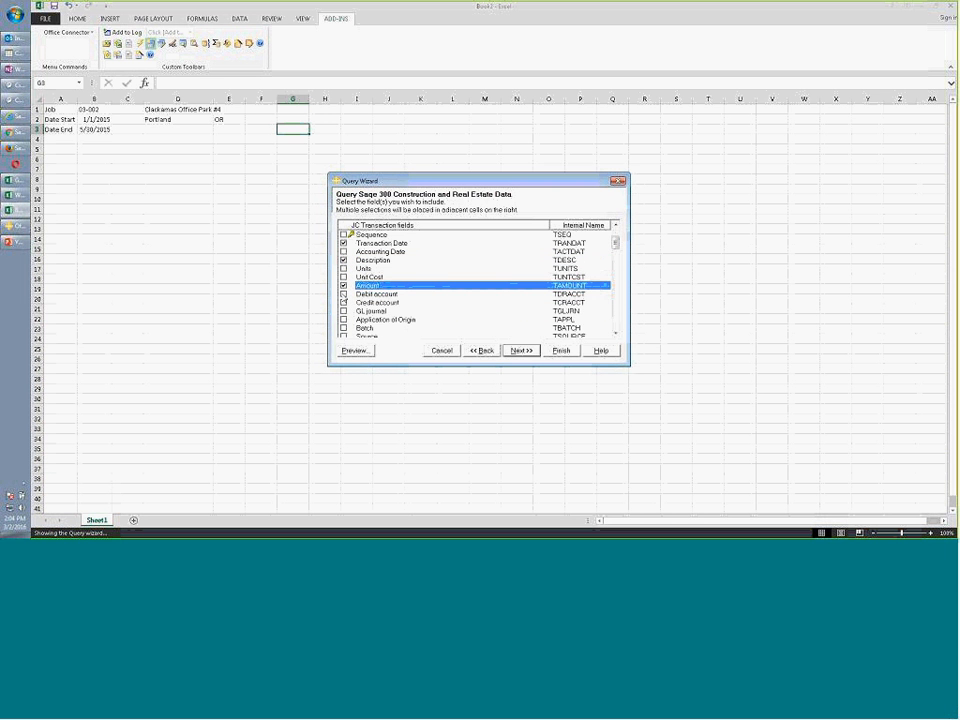
left_click(344, 294)
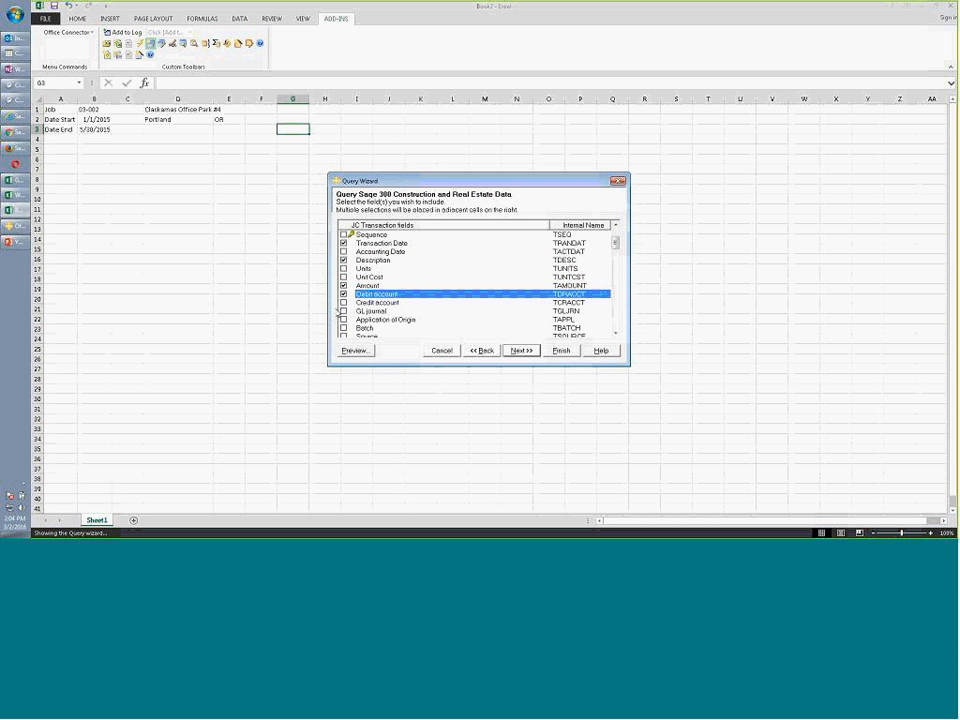
left_click(340, 294)
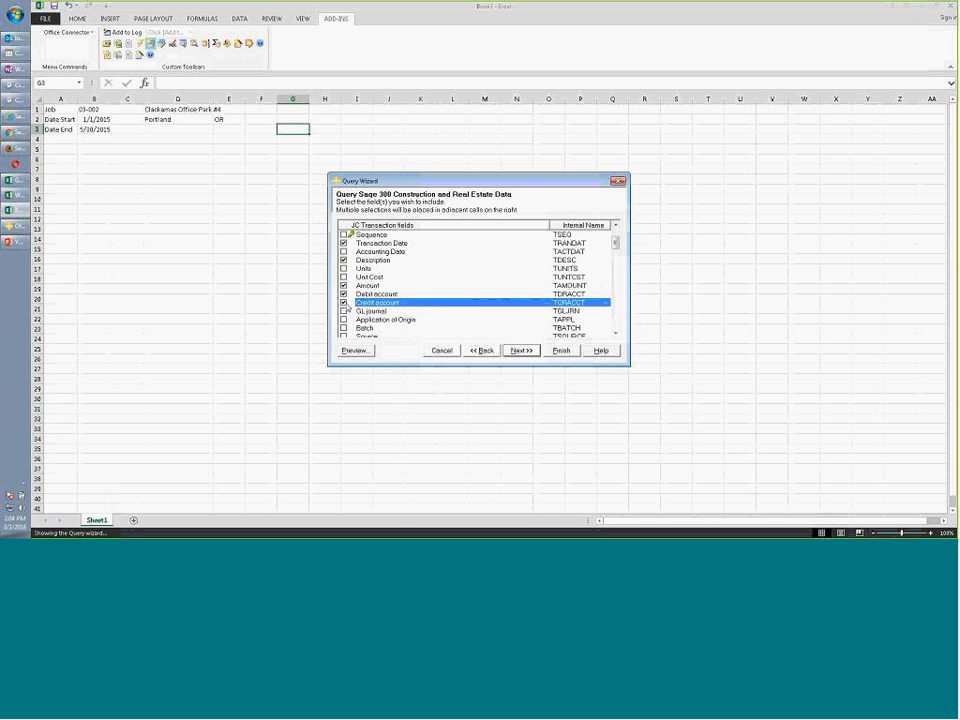
left_click(519, 350)
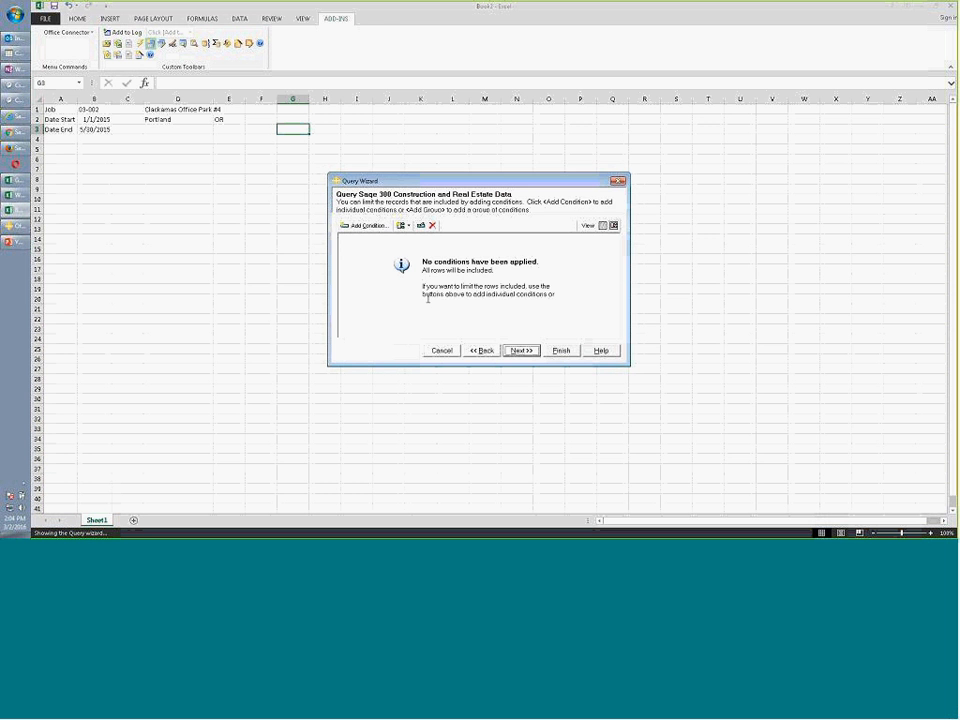
Add a query condition that Job is b1
left_click(364, 226)
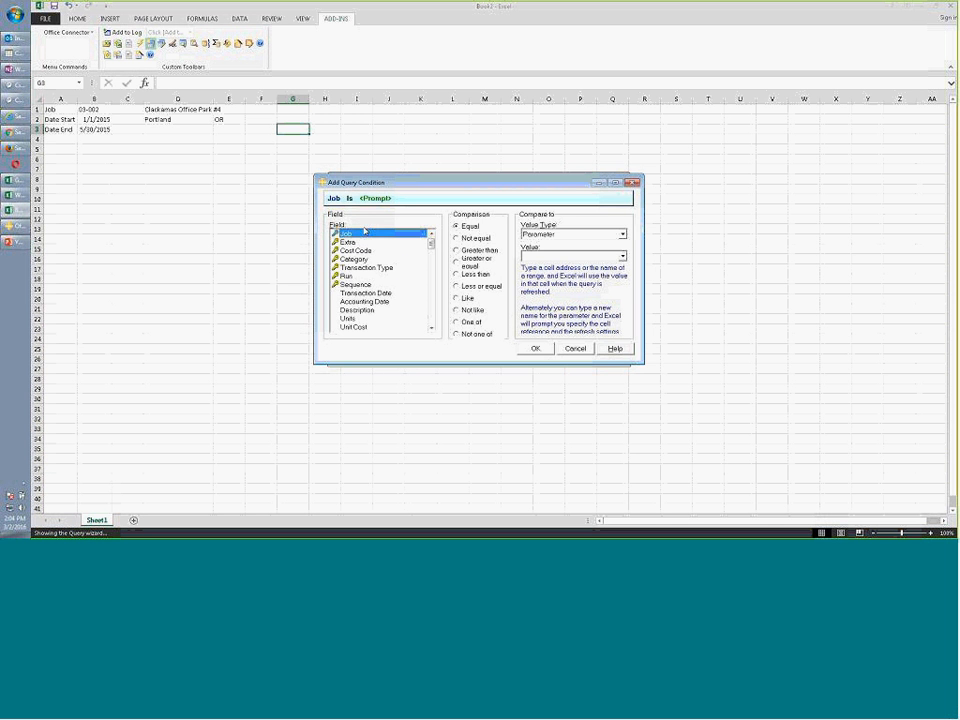
left_click(556, 258)
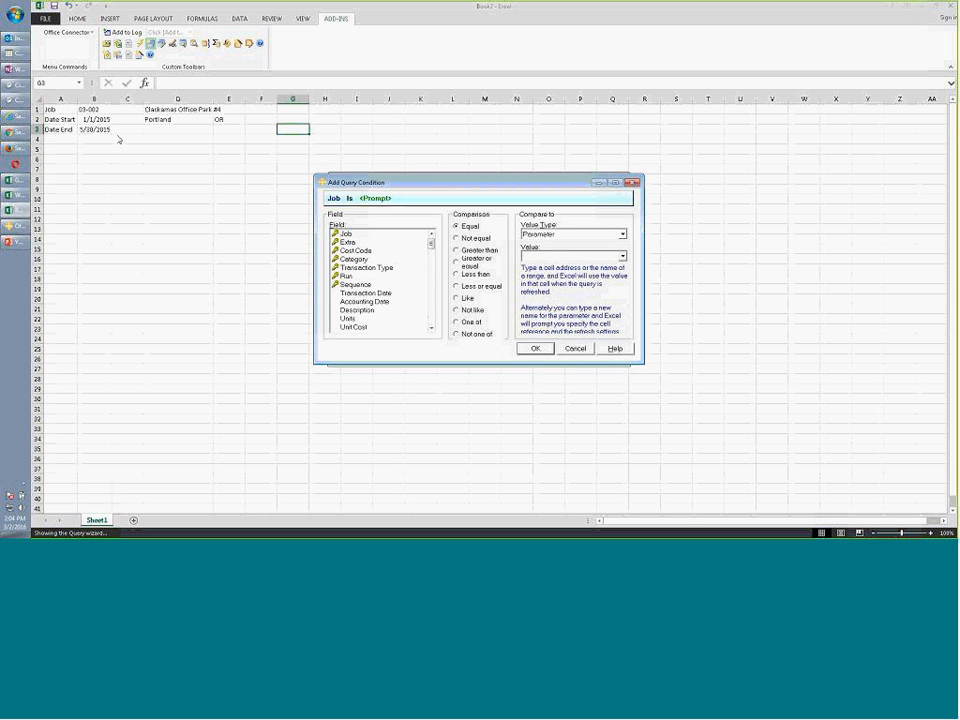
type("b1")
left_click(535, 348)
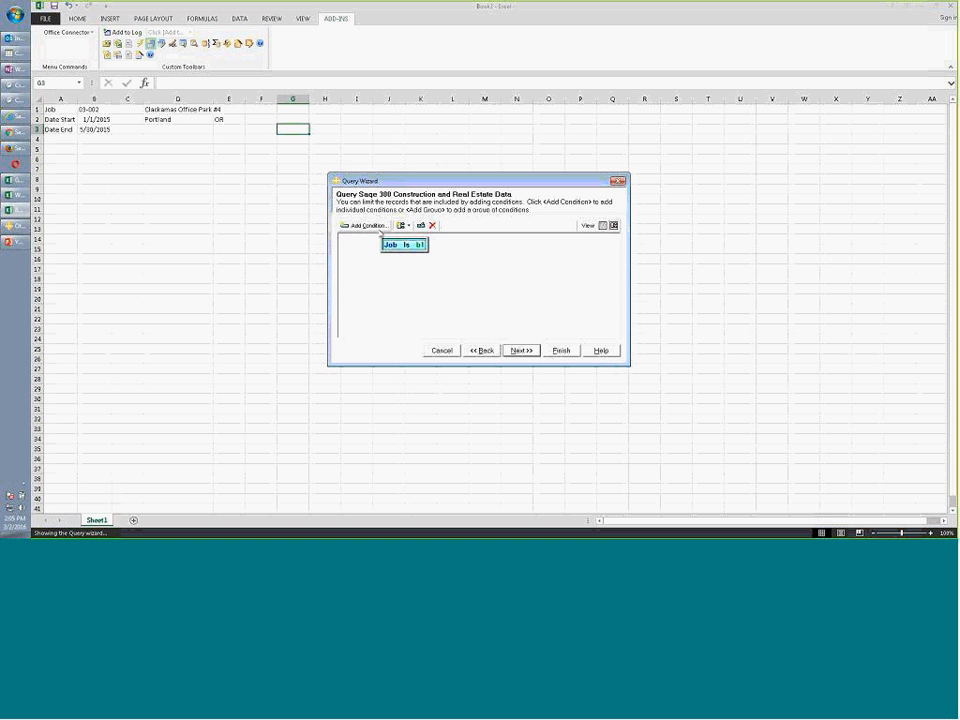
Add a condition that Transaction Date is greater than or equal to b2
left_click(364, 224)
left_click(365, 292)
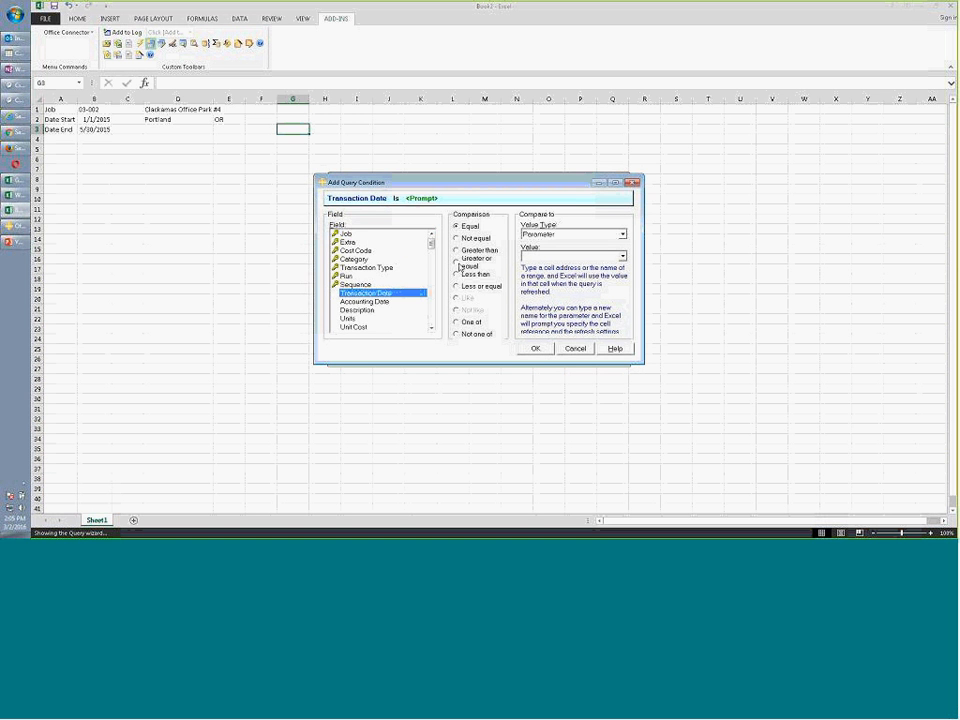
left_click(472, 265)
left_click(538, 256)
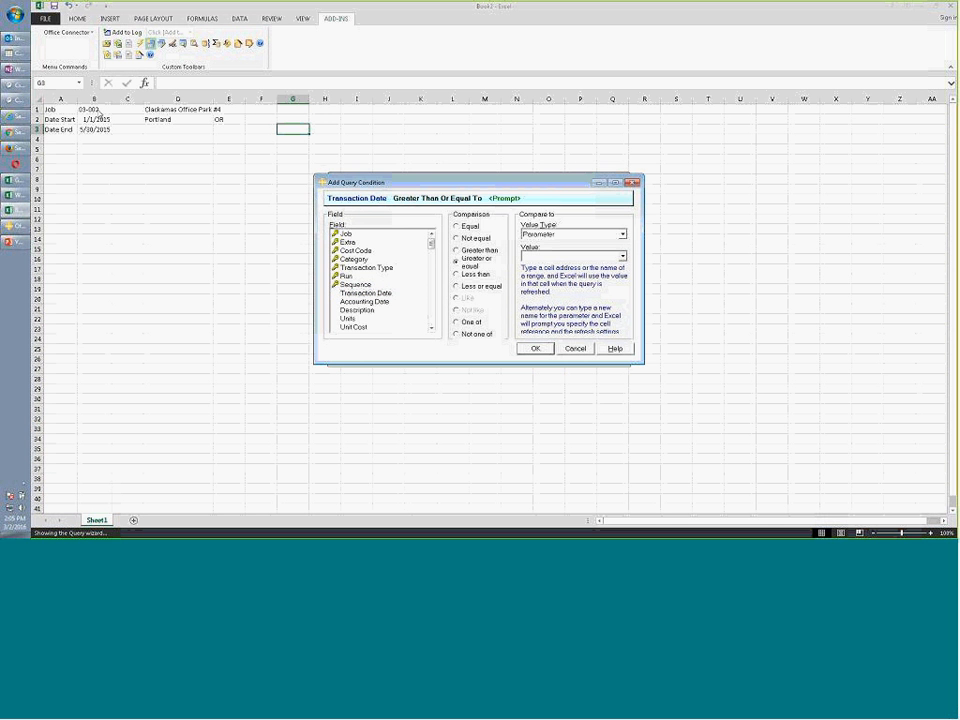
type("b2")
left_click(535, 348)
Add a Transaction Date less than or equal to b3 condition and insert the results
left_click(366, 226)
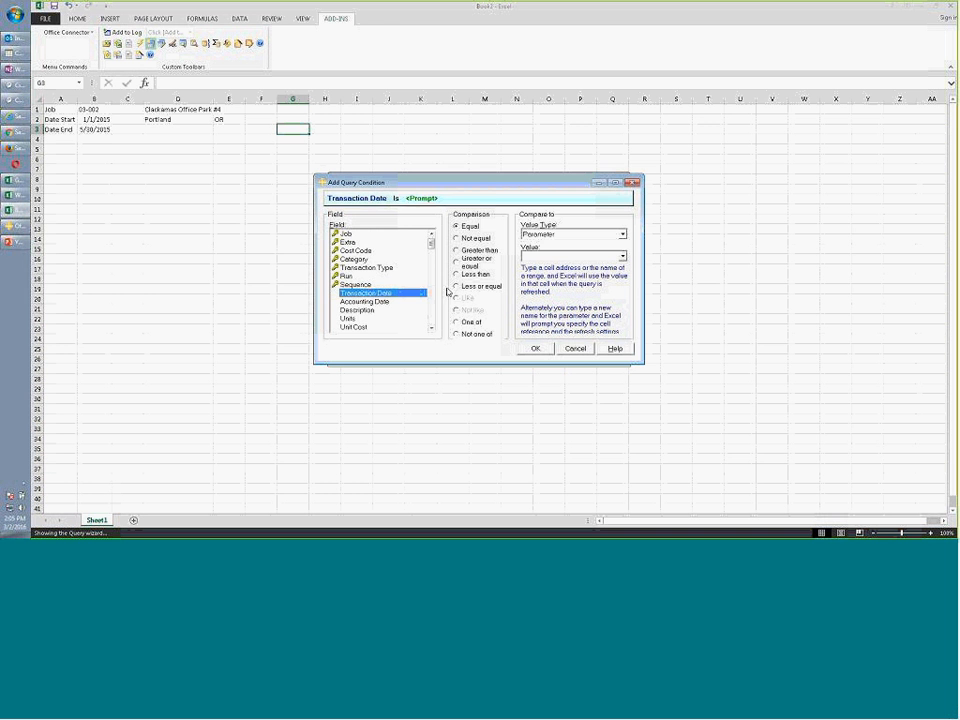
left_click(456, 286)
left_click(538, 256)
type("b3")
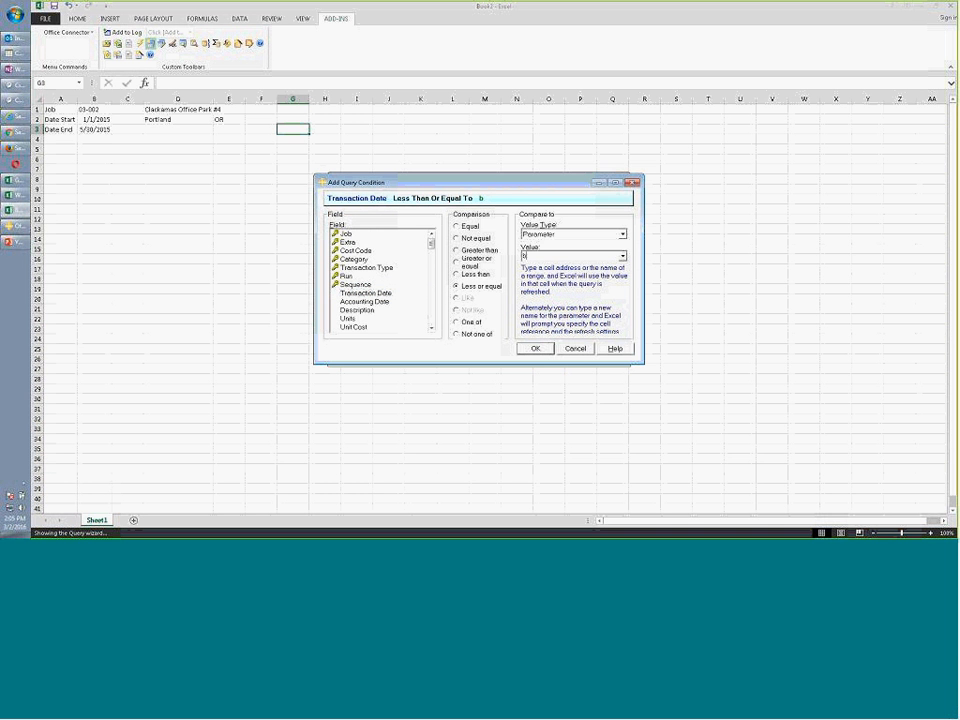
left_click(536, 349)
left_click(519, 349)
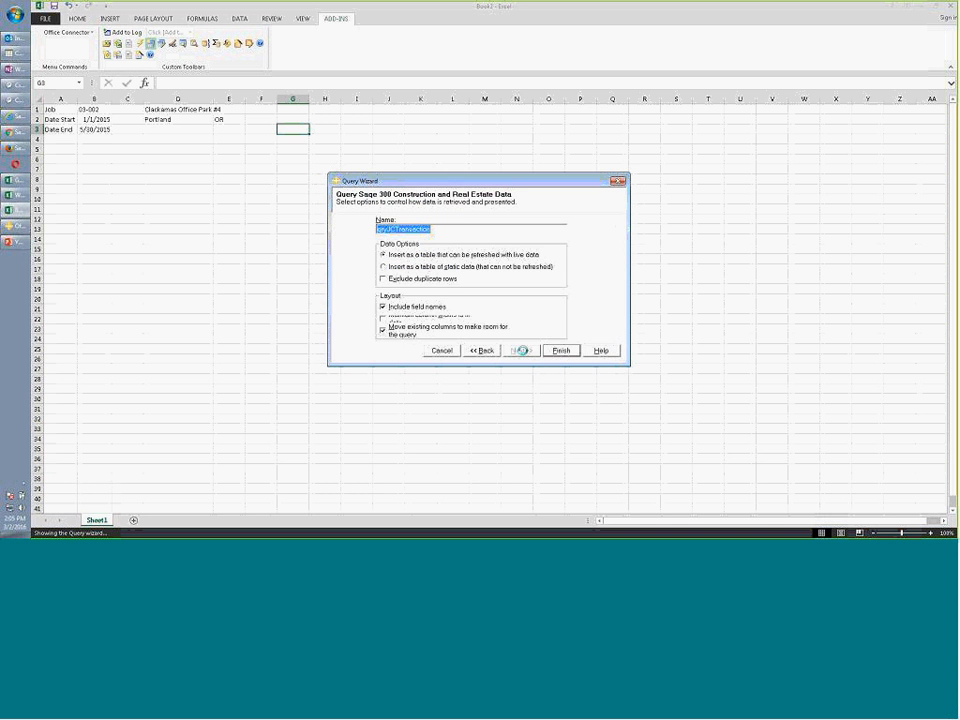
left_click(561, 349)
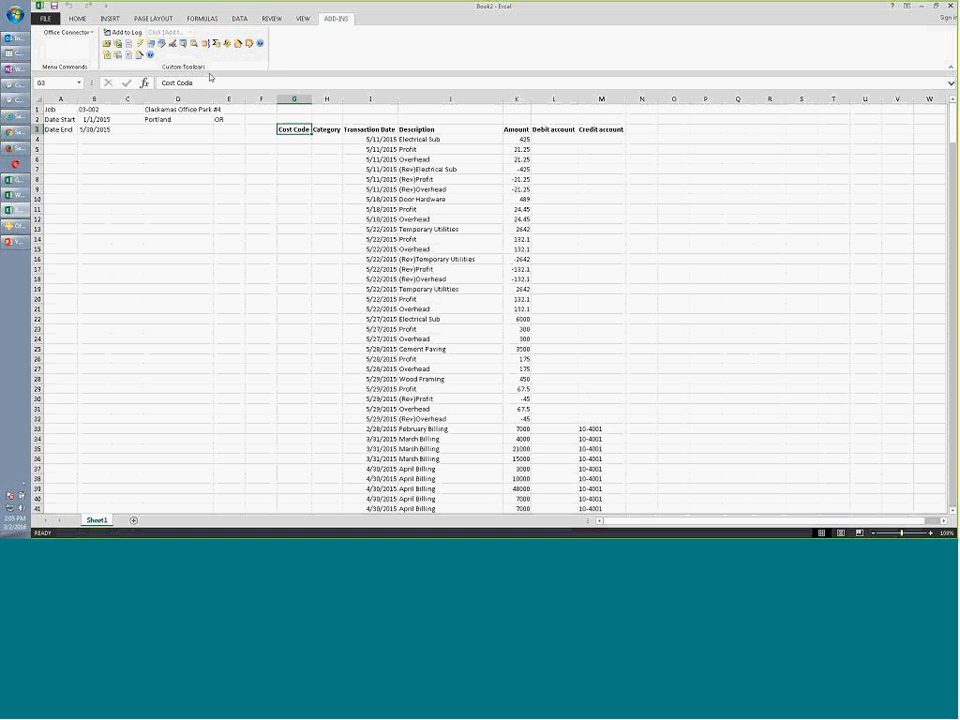
Sort the transaction rows descending by Cost Code, then by Credit account
left_click(91, 21)
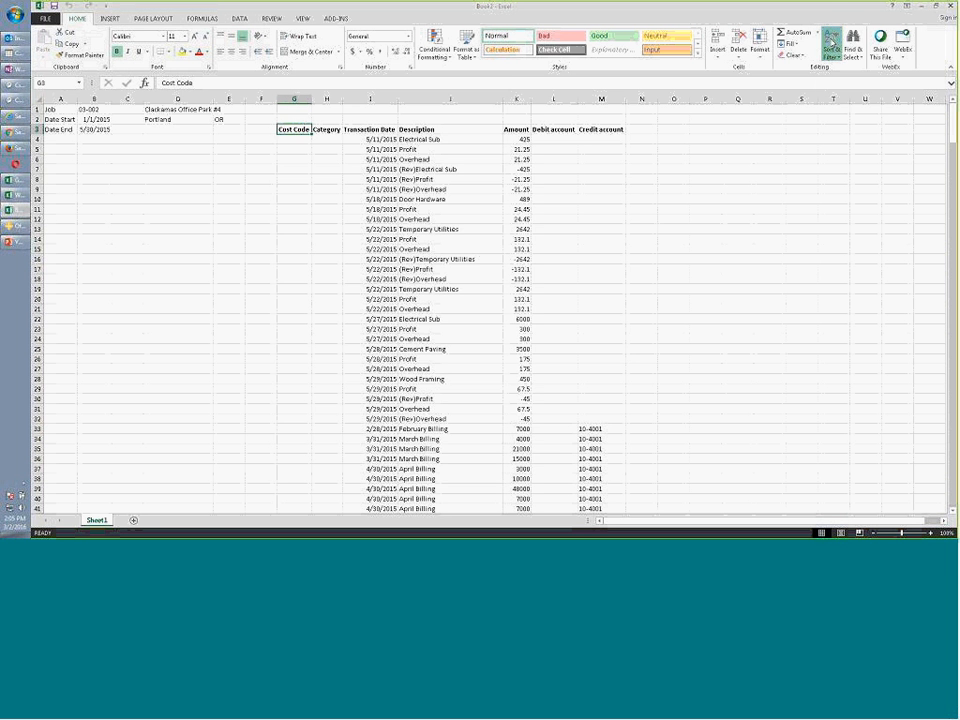
left_click(831, 58)
left_click(829, 80)
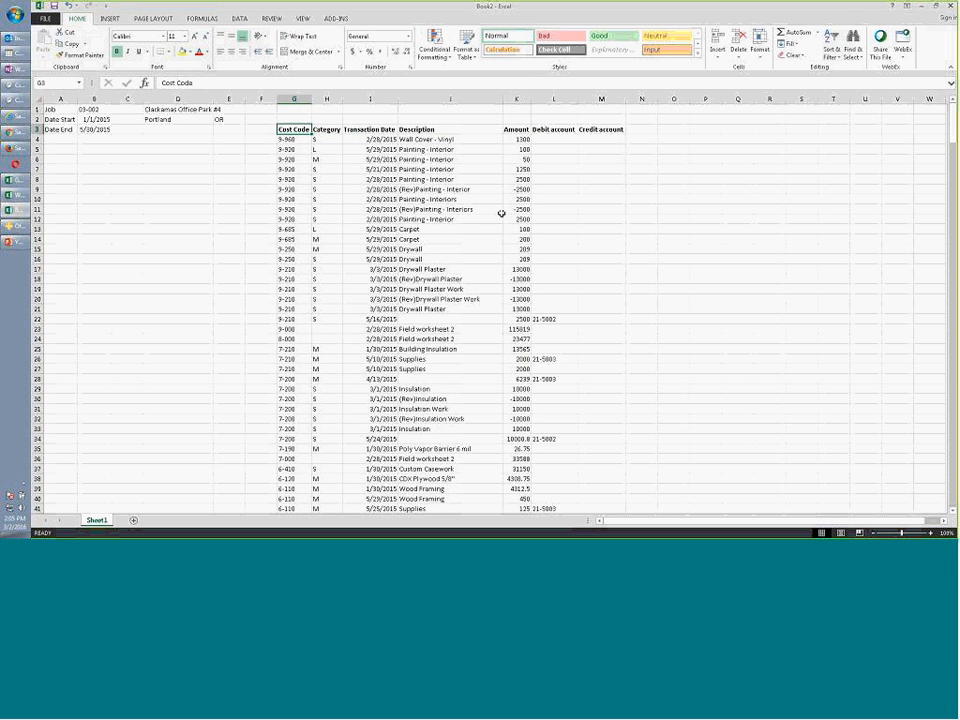
left_click(601, 129)
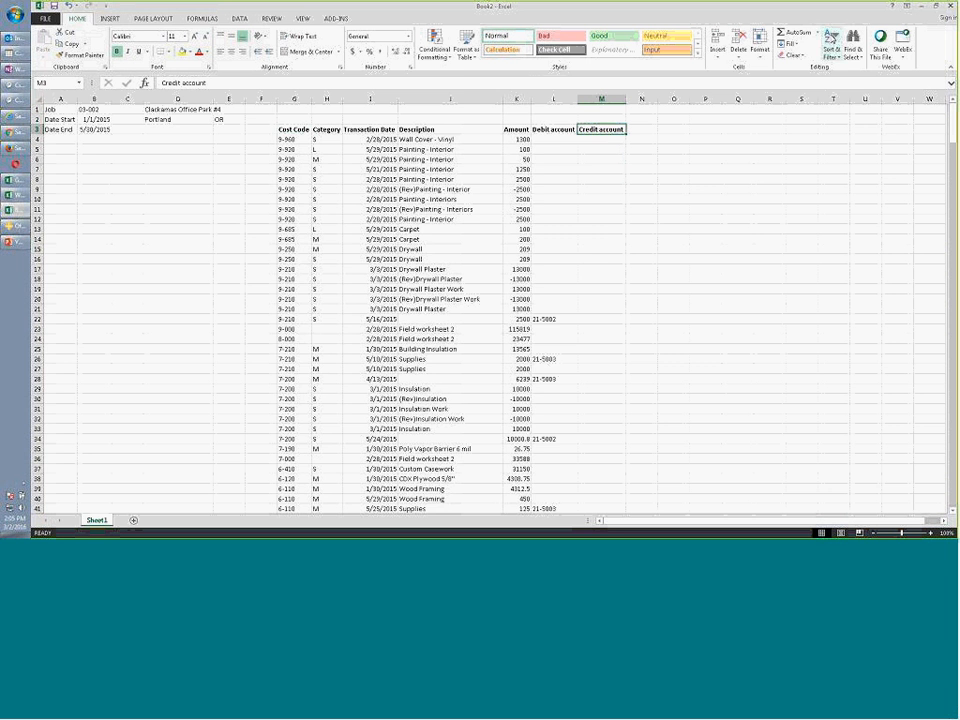
left_click(835, 58)
left_click(835, 82)
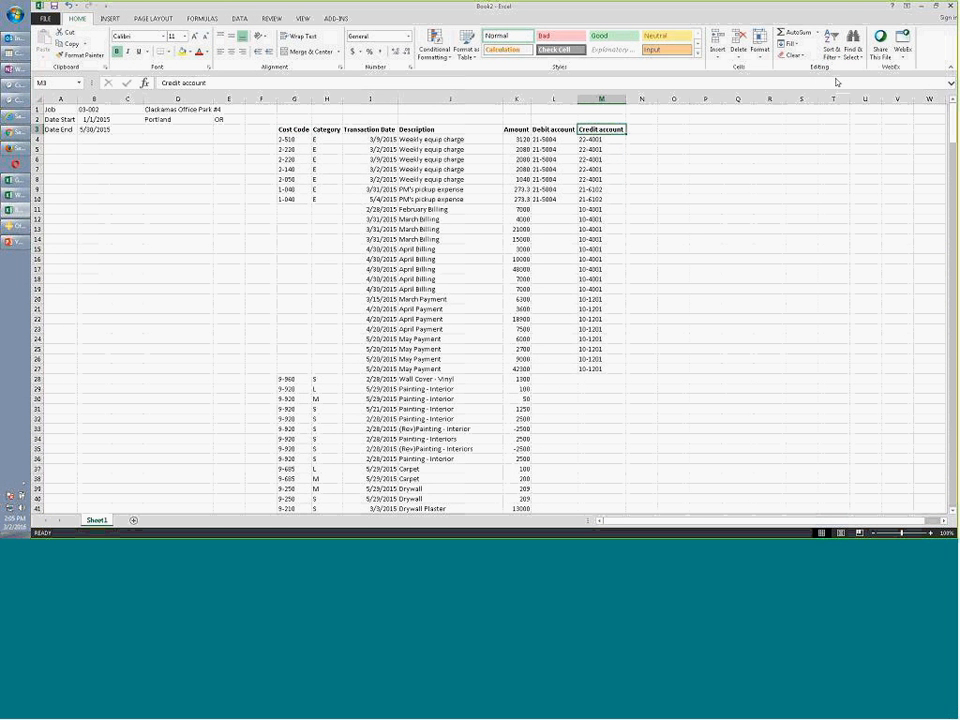
Insert a blank column before the Credit account column
right_click(610, 99)
left_click(641, 167)
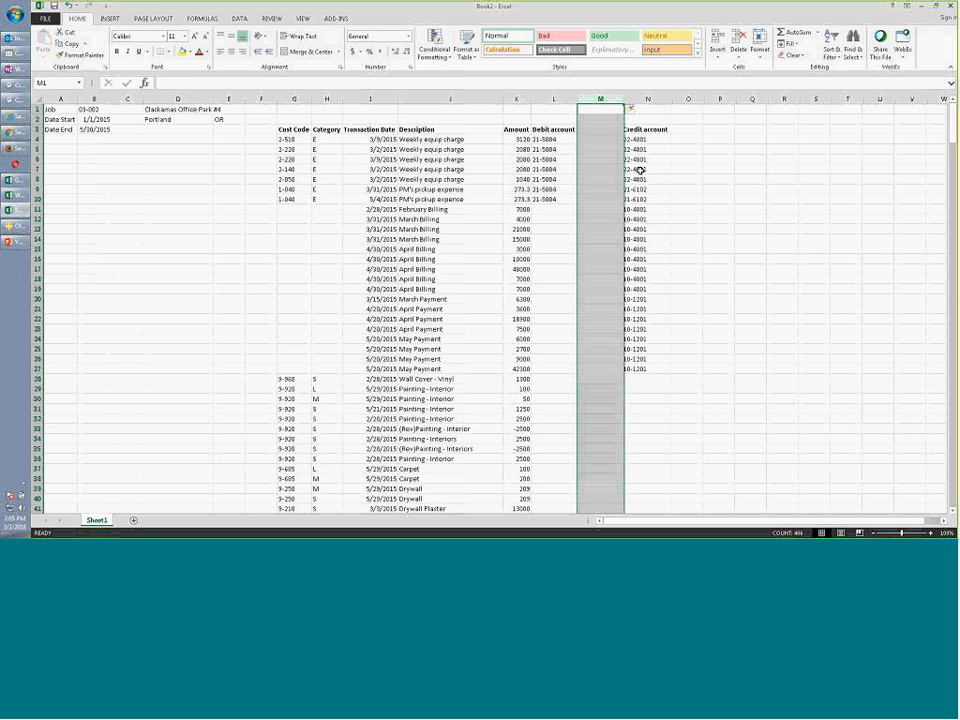
left_click(611, 168)
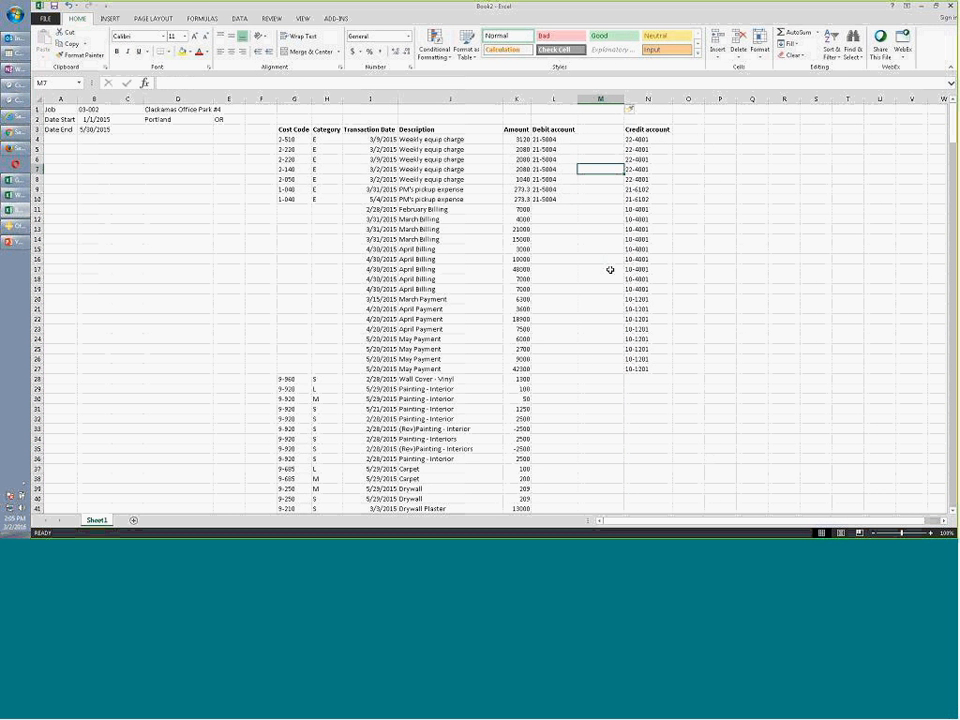
Change the job number in B1 to 03-001 and refresh the Office Connector data
left_click(102, 111)
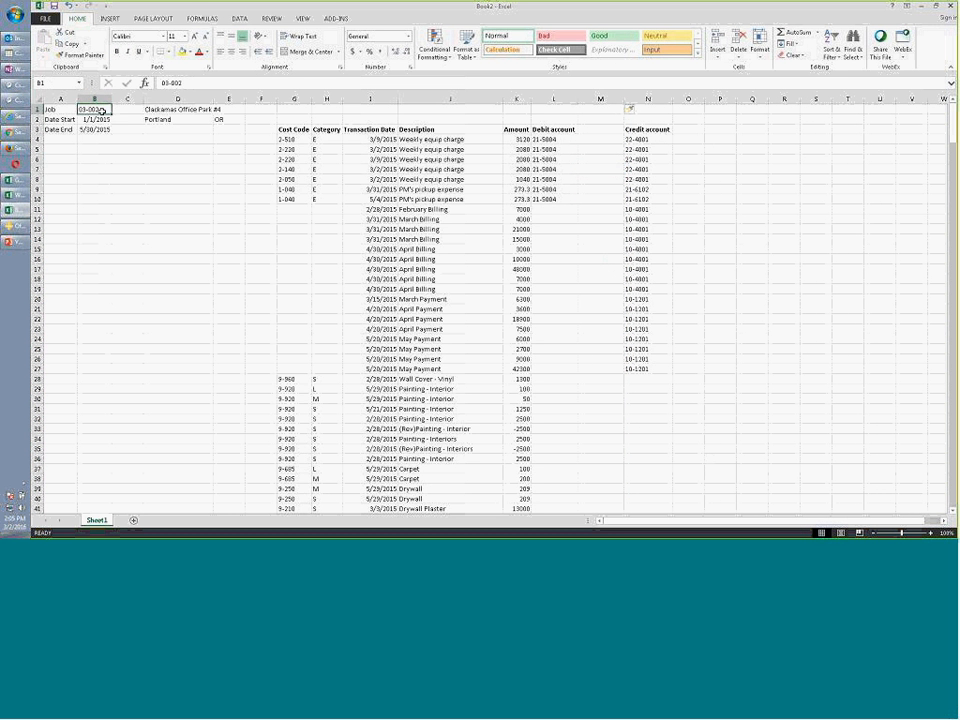
type("03-001")
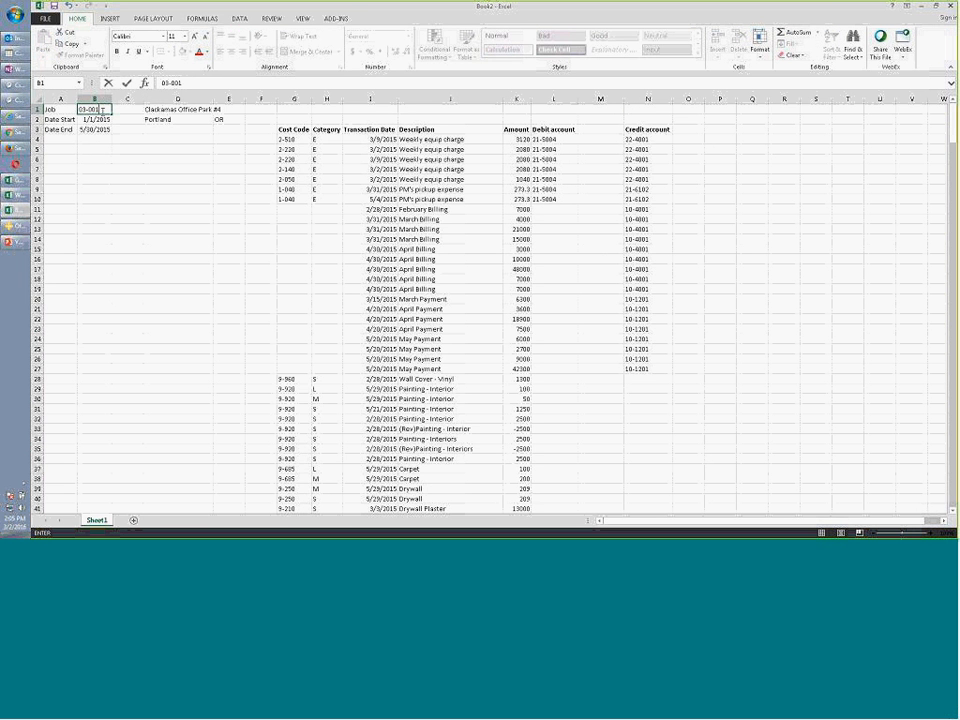
key("Return")
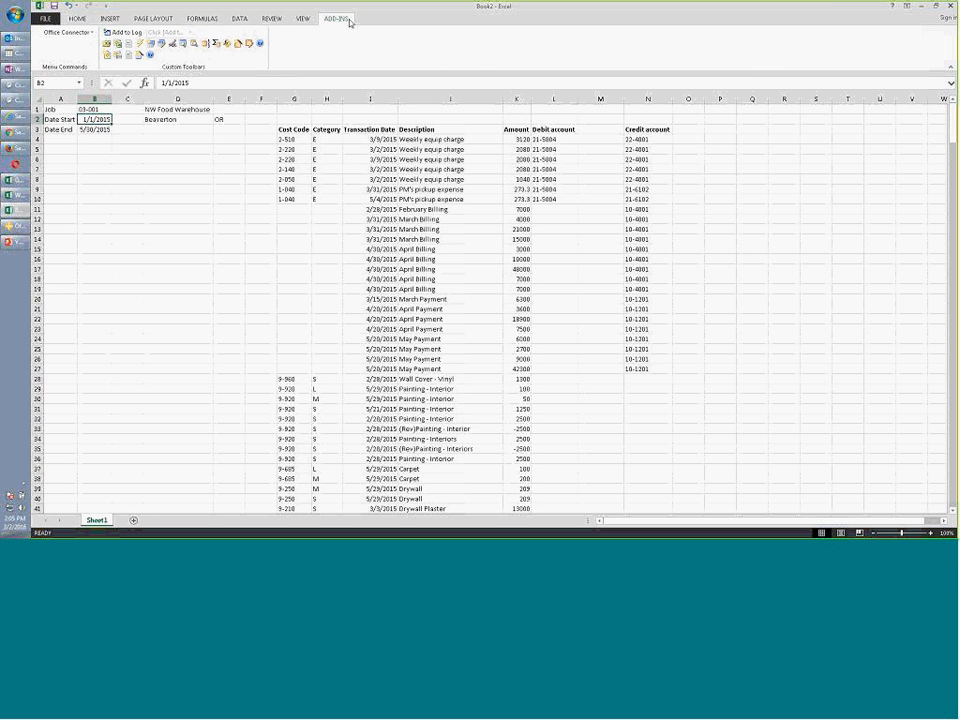
left_click(143, 47)
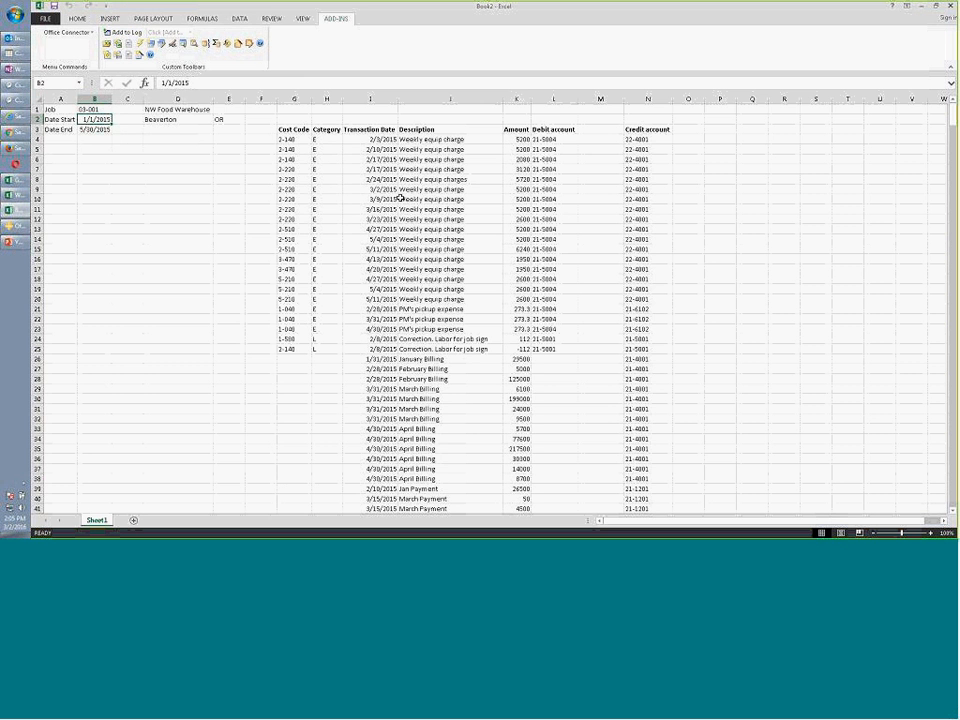
Enter the label 'Total of' in cell J2
left_click(519, 120)
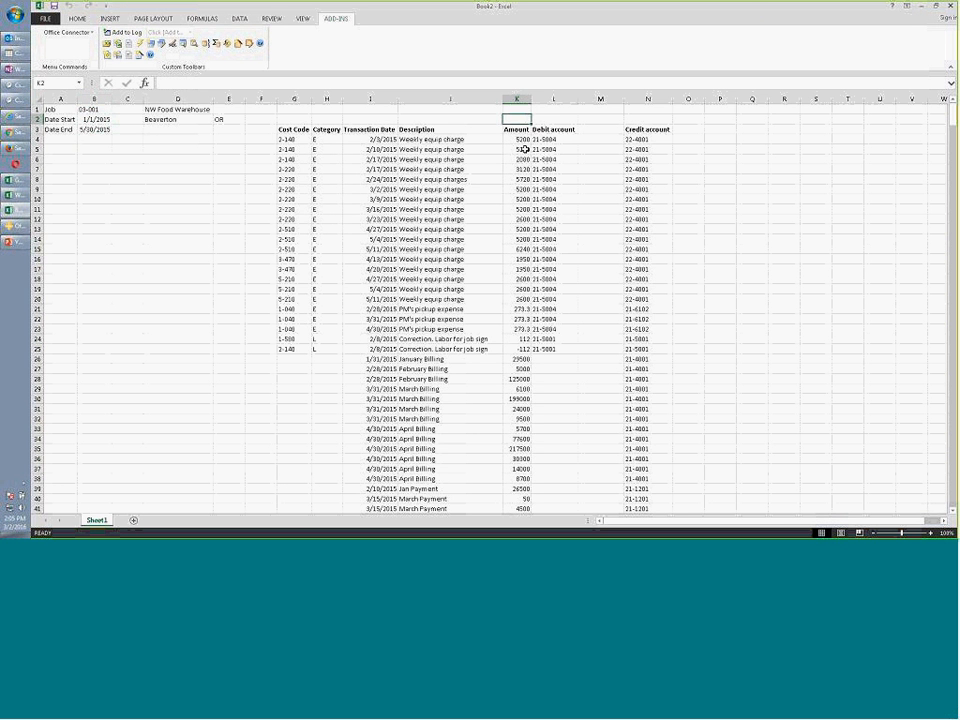
left_click(449, 119)
type("Total of")
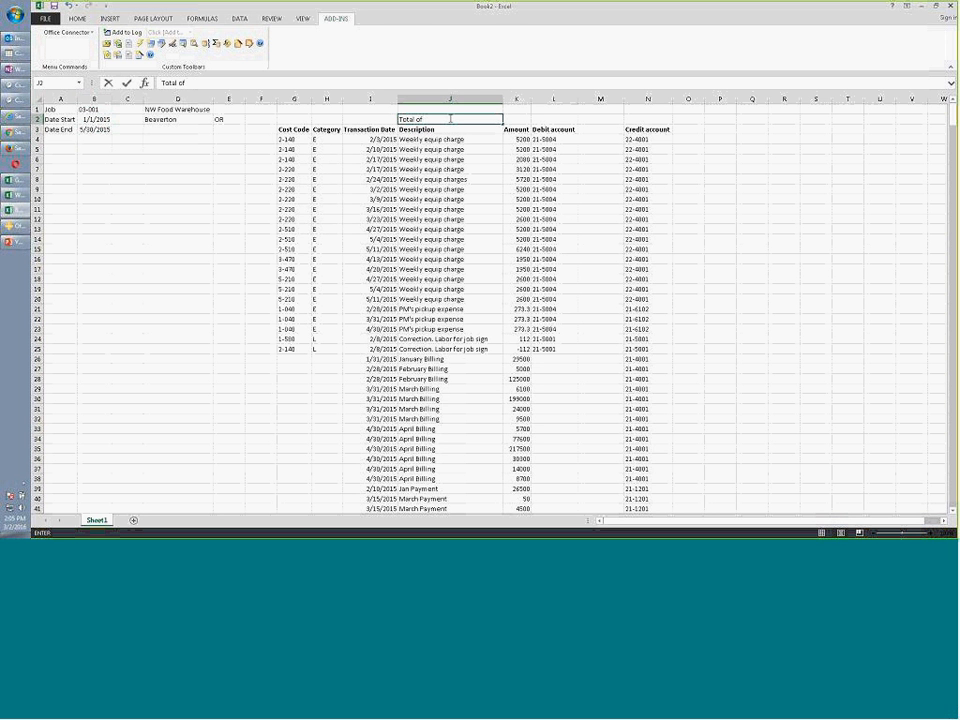
key("Tab")
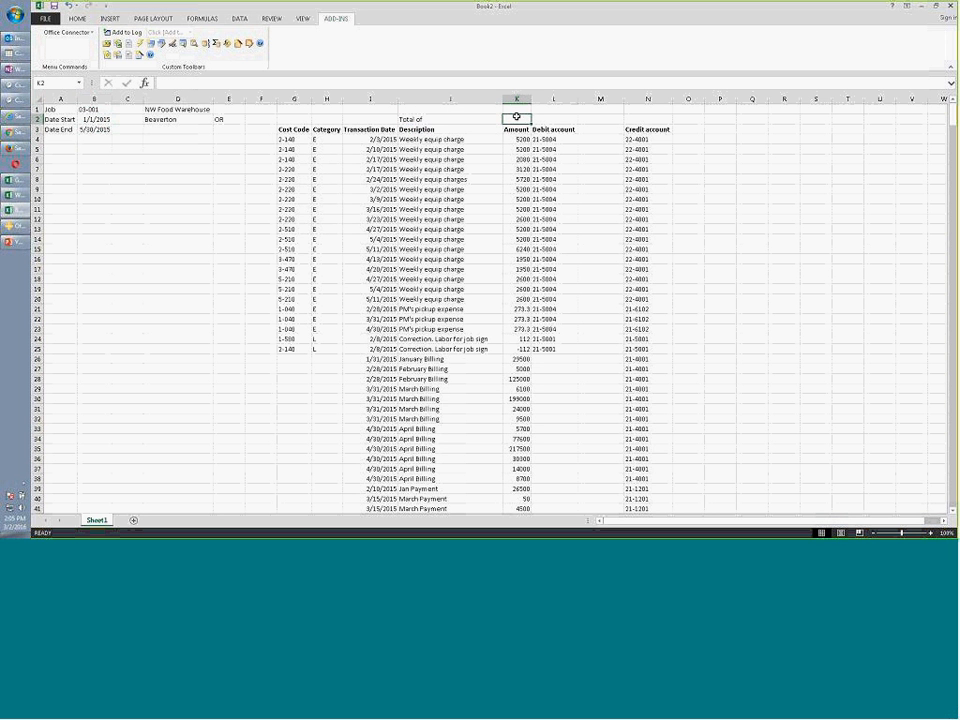
Start a =sum( formula in K2, then cancel it, leaving K2 empty
type("=sum")
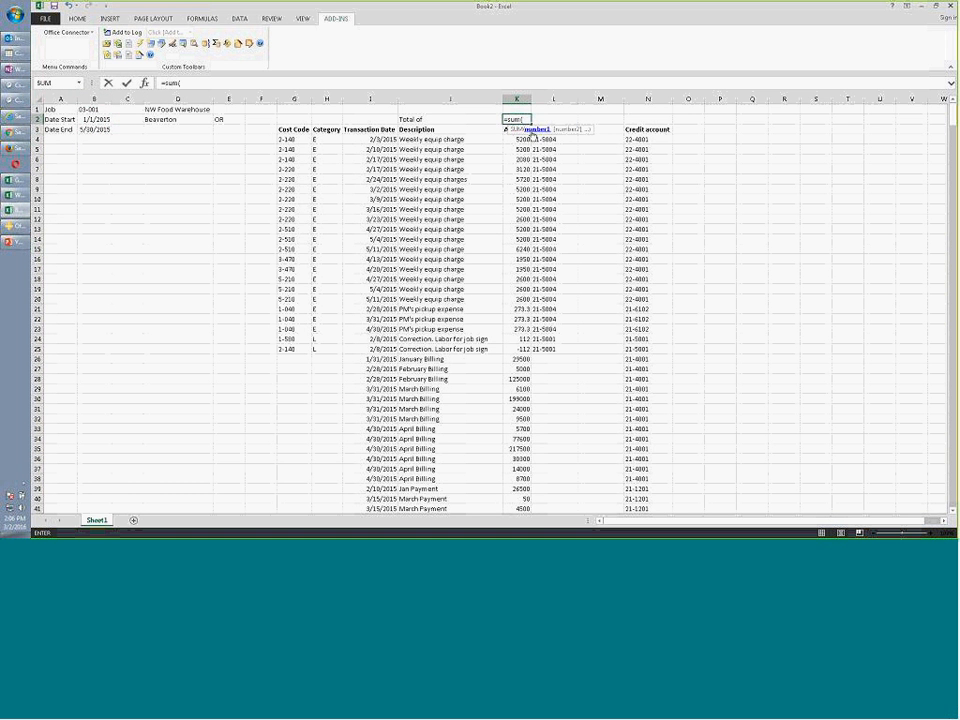
type("(")
key("BackSpace")
key("BackSpace")
key("BackSpace")
key("BackSpace")
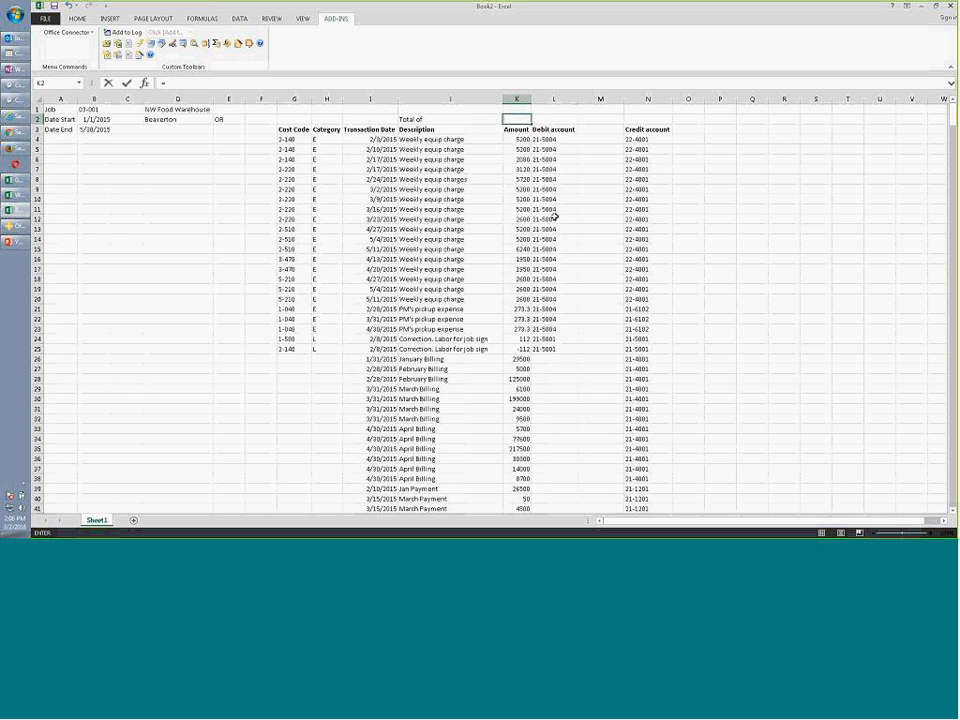
key("BackSpace")
key("Left")
key("Right")
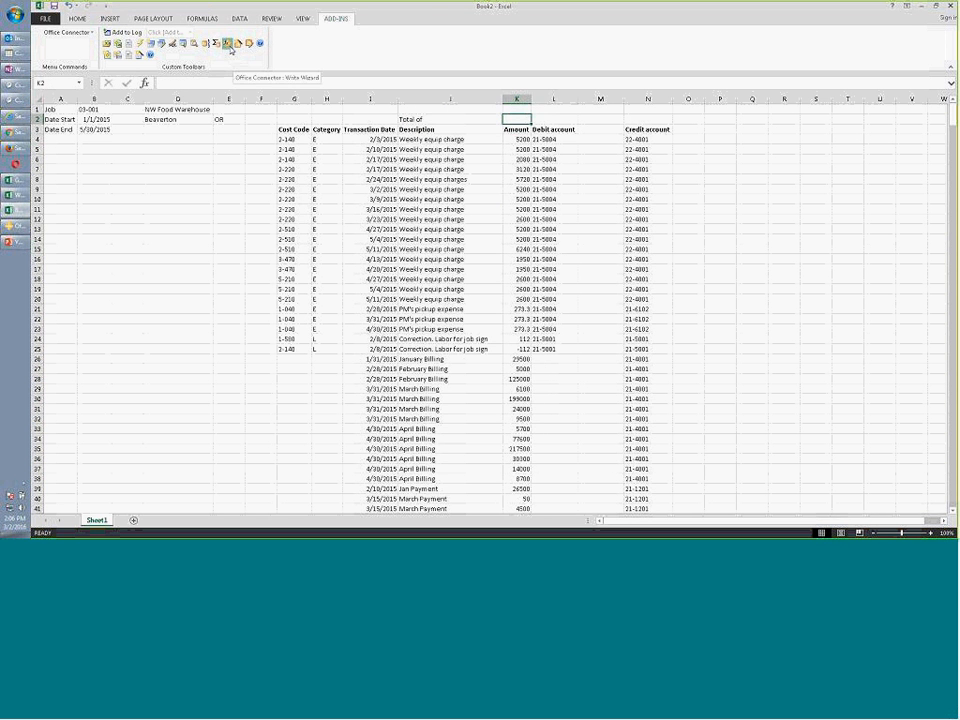
Insert a TSSum in K2 that totals the Amount field of the JC Transaction table
left_click(228, 44)
left_click(336, 186)
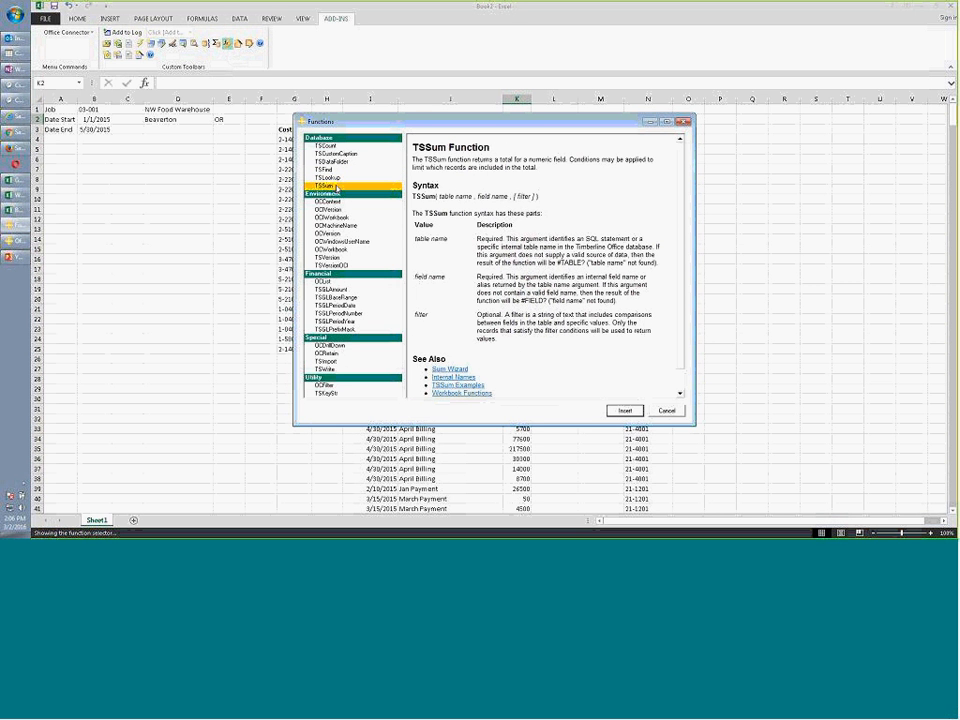
left_click(620, 412)
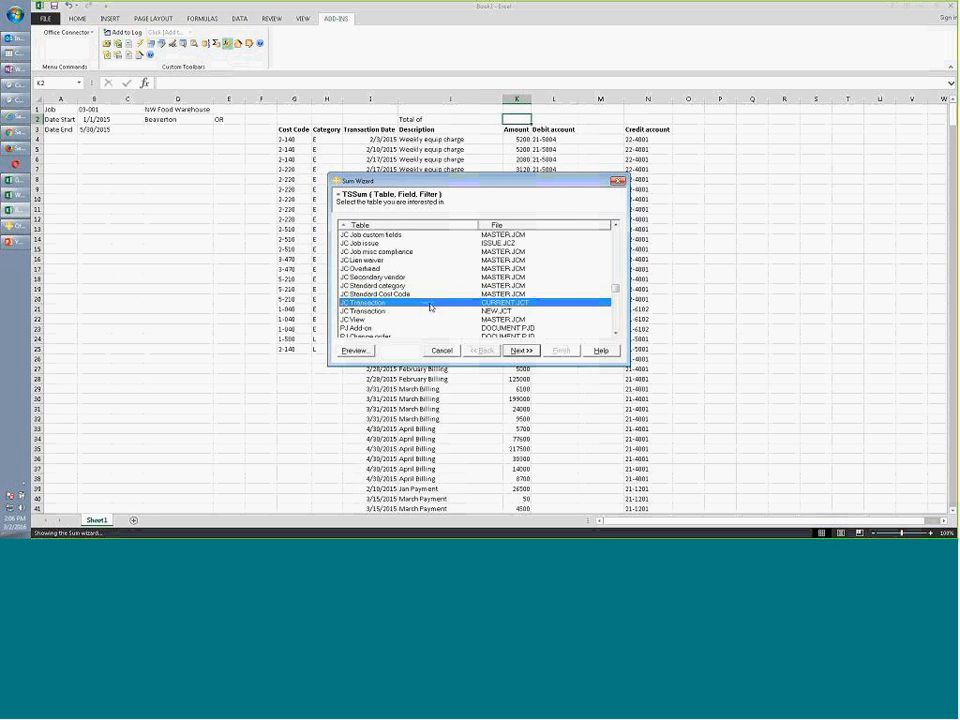
left_click(520, 350)
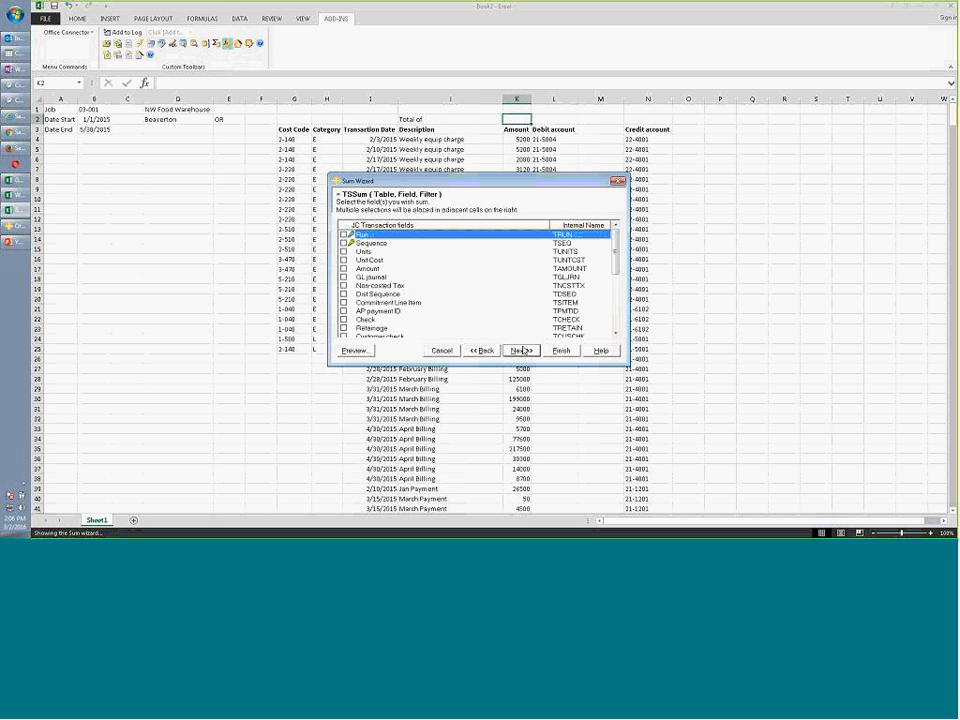
left_click(348, 268)
left_click(346, 269)
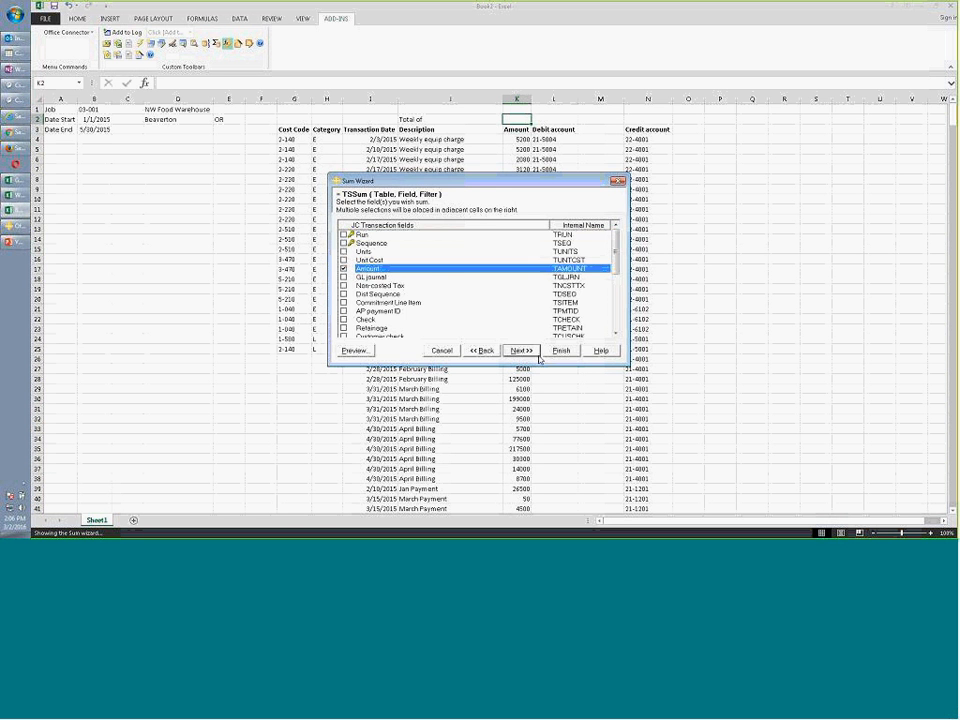
left_click(530, 352)
Add a TSSum filter so Job equals the value in B1
left_click(364, 228)
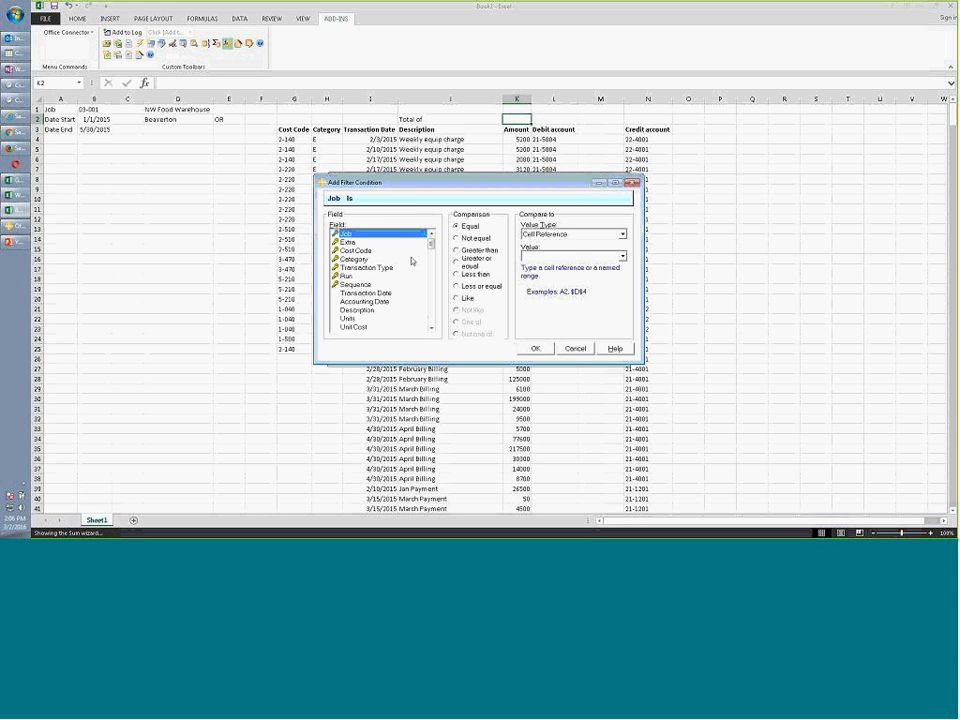
left_click(570, 257)
type("b1")
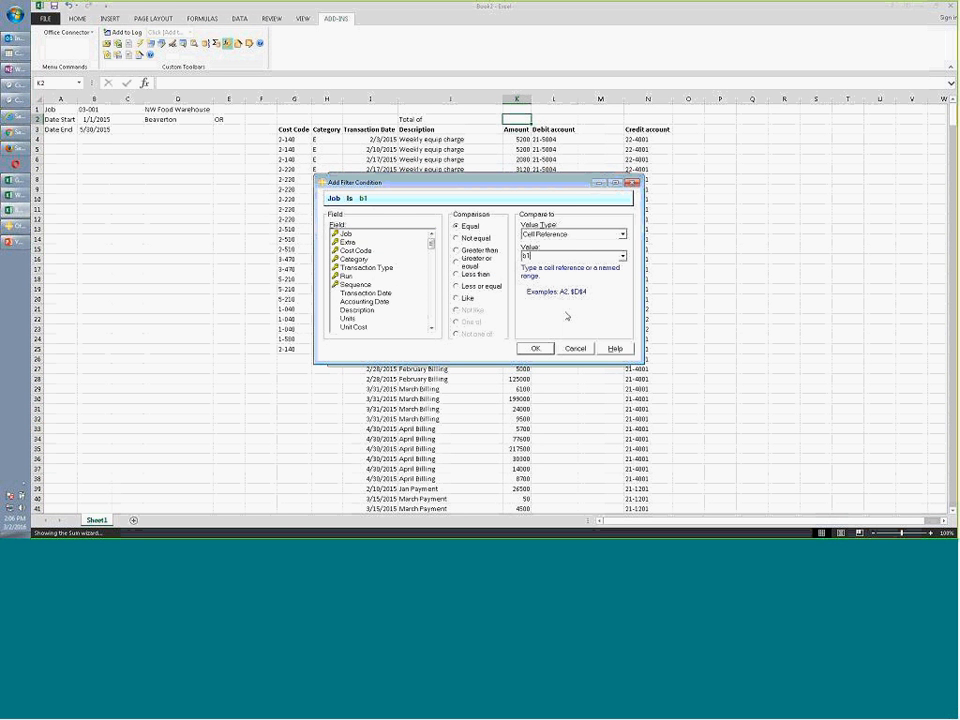
left_click(537, 348)
Limit Transaction Date to between B2 and B3, then finish so K2 shows 5583143
left_click(364, 226)
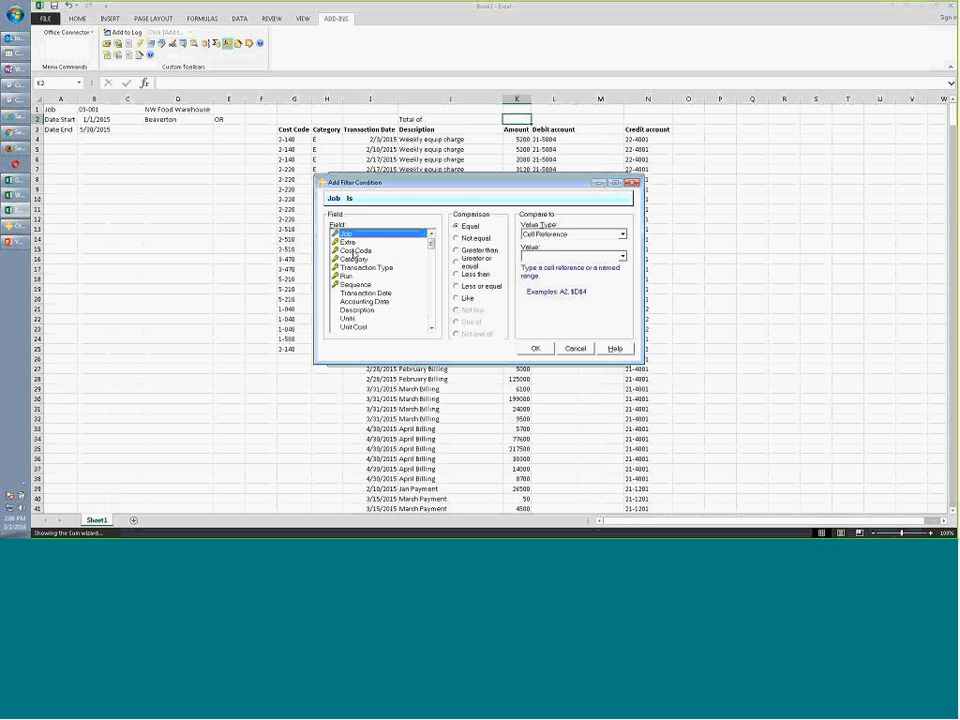
left_click(362, 267)
left_click(363, 293)
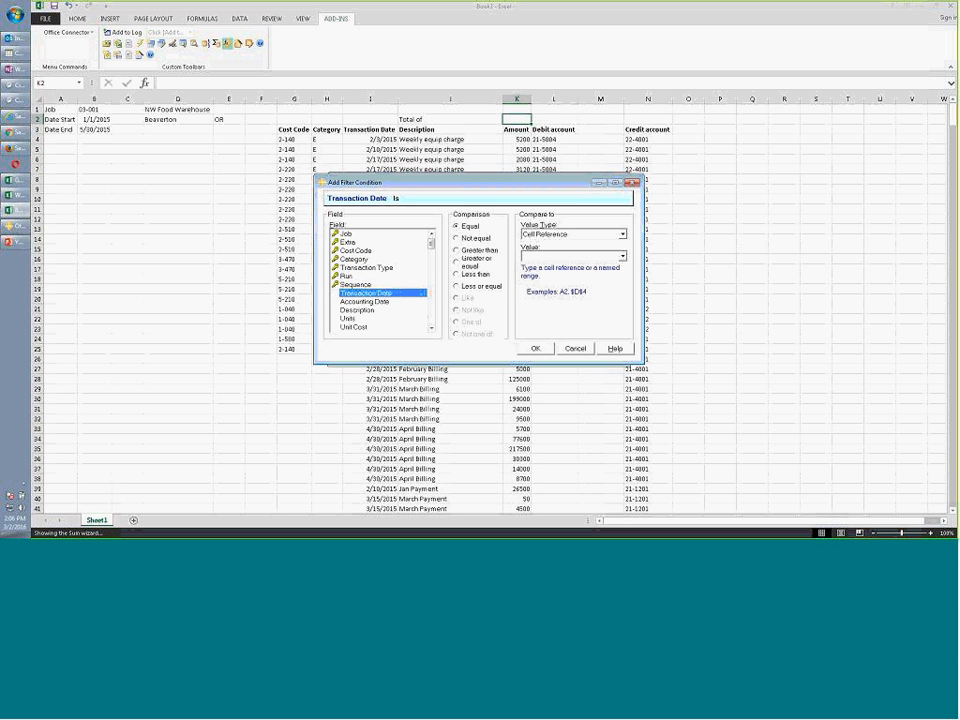
left_click(456, 261)
type("b2")
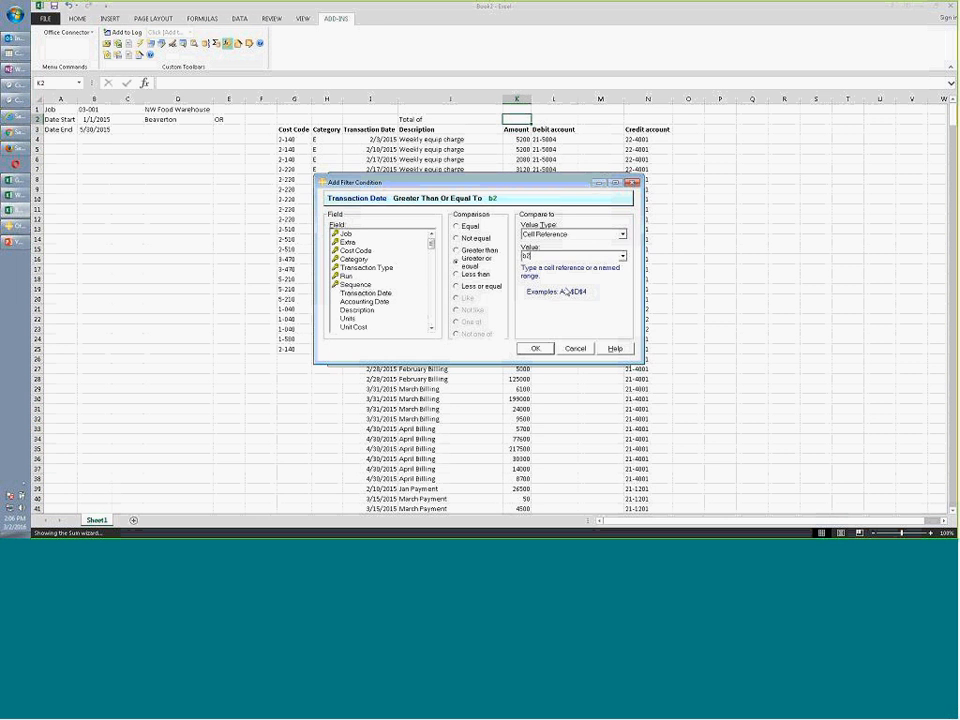
left_click(535, 348)
left_click(366, 229)
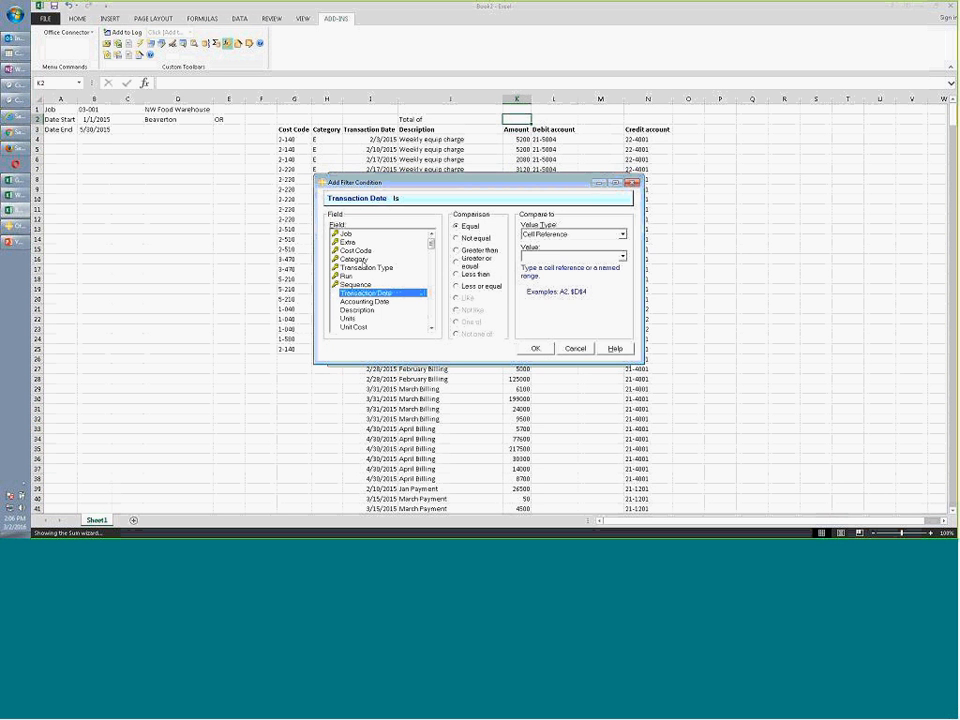
left_click(456, 286)
type("b3")
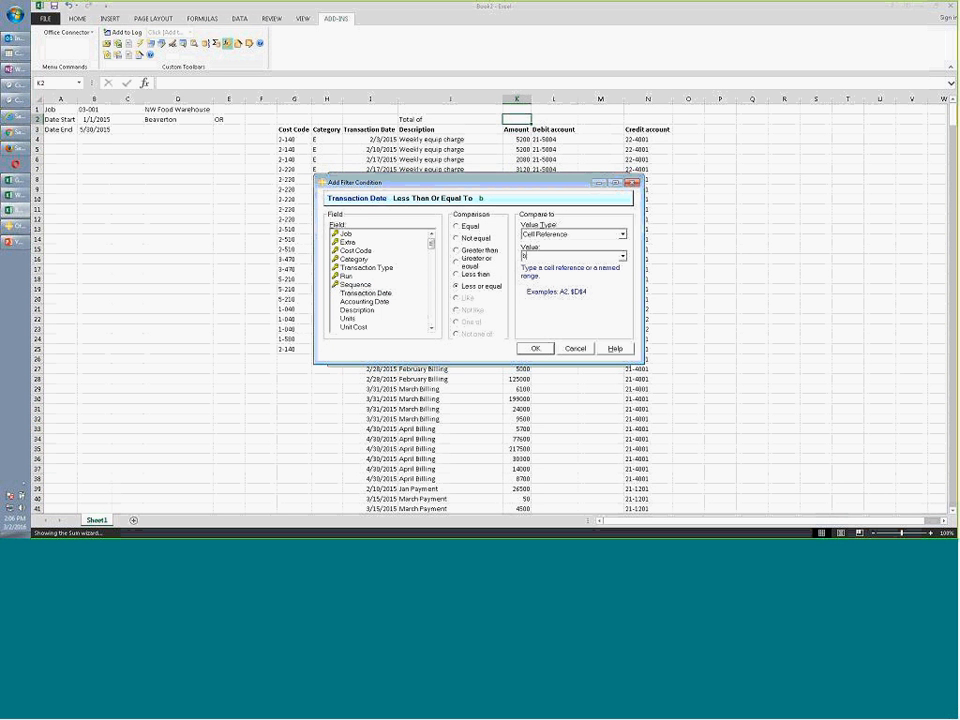
left_click(535, 348)
left_click(545, 350)
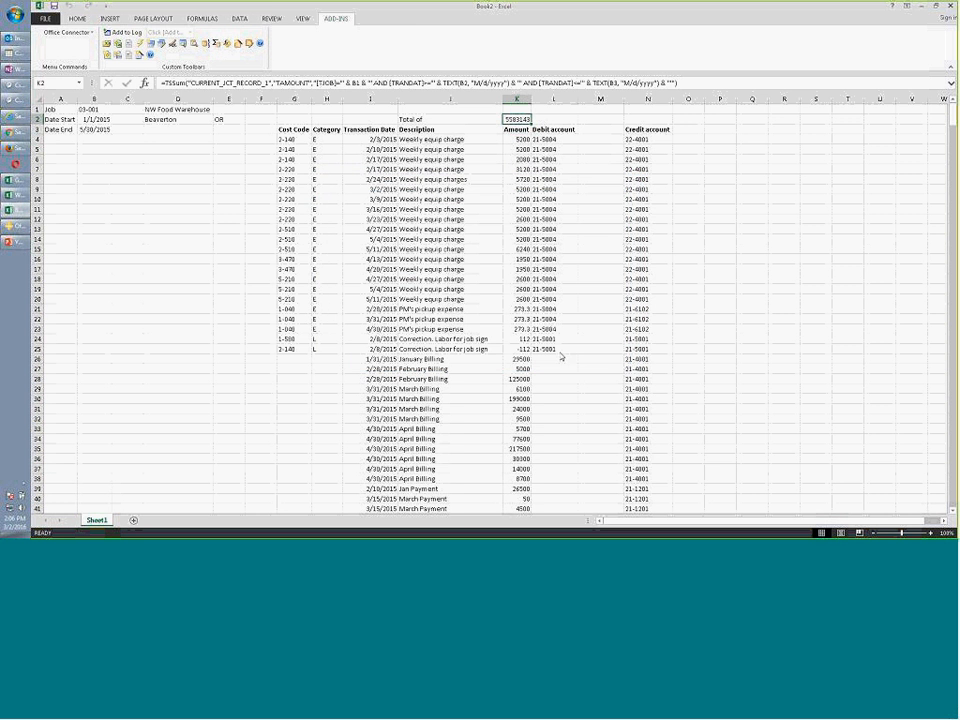
Apply Accounting Number Format to K2 so the total reads $ 5,583,143.24
left_click(76, 18)
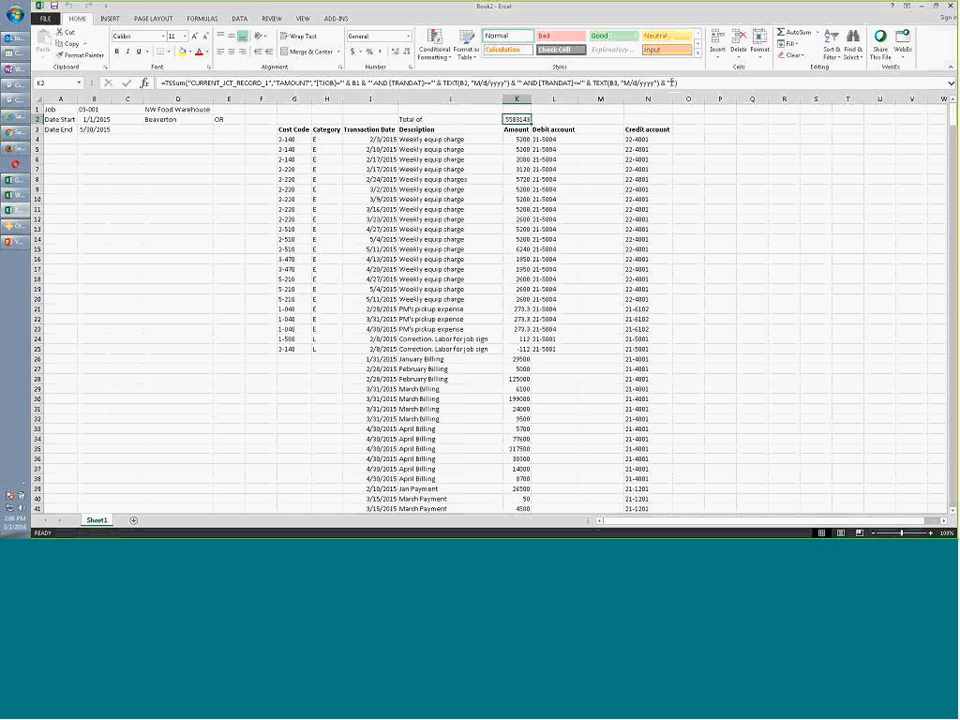
left_click(831, 45)
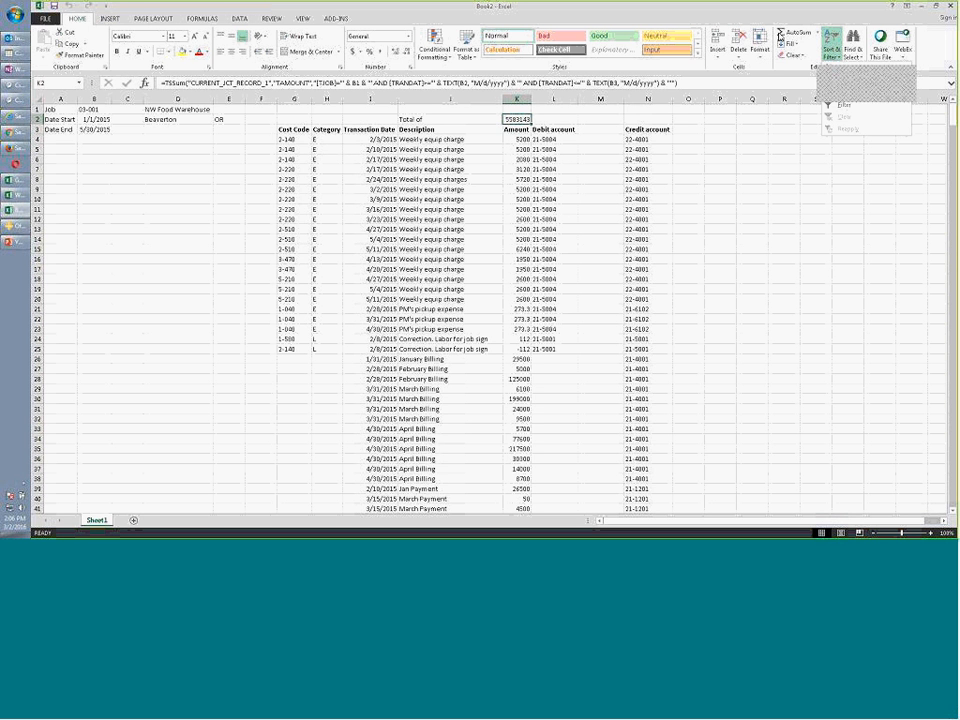
left_click(353, 52)
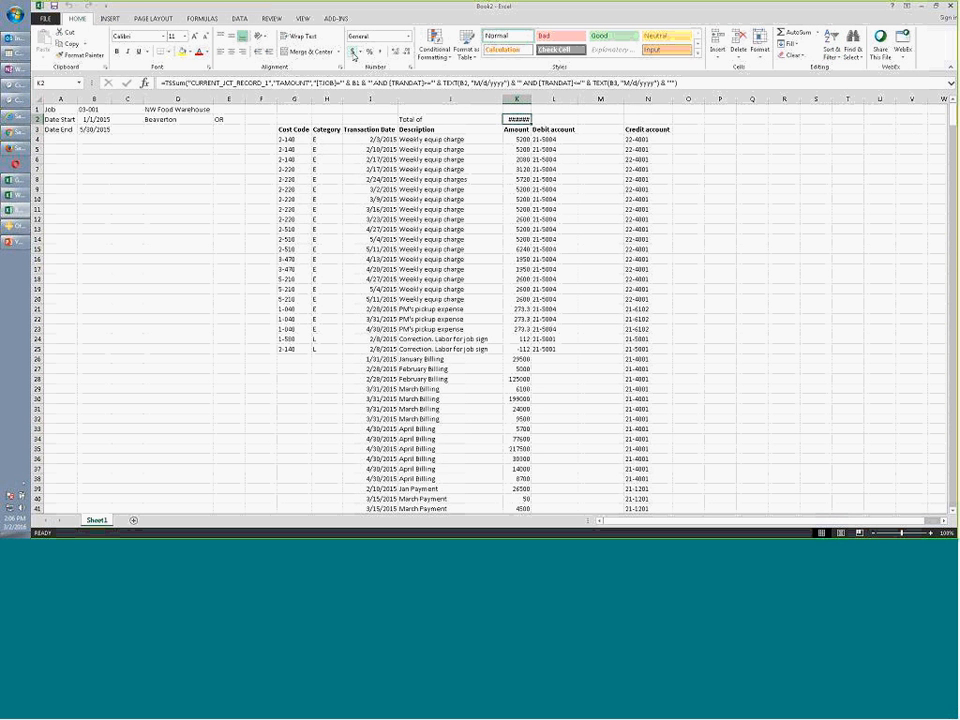
left_click(549, 178)
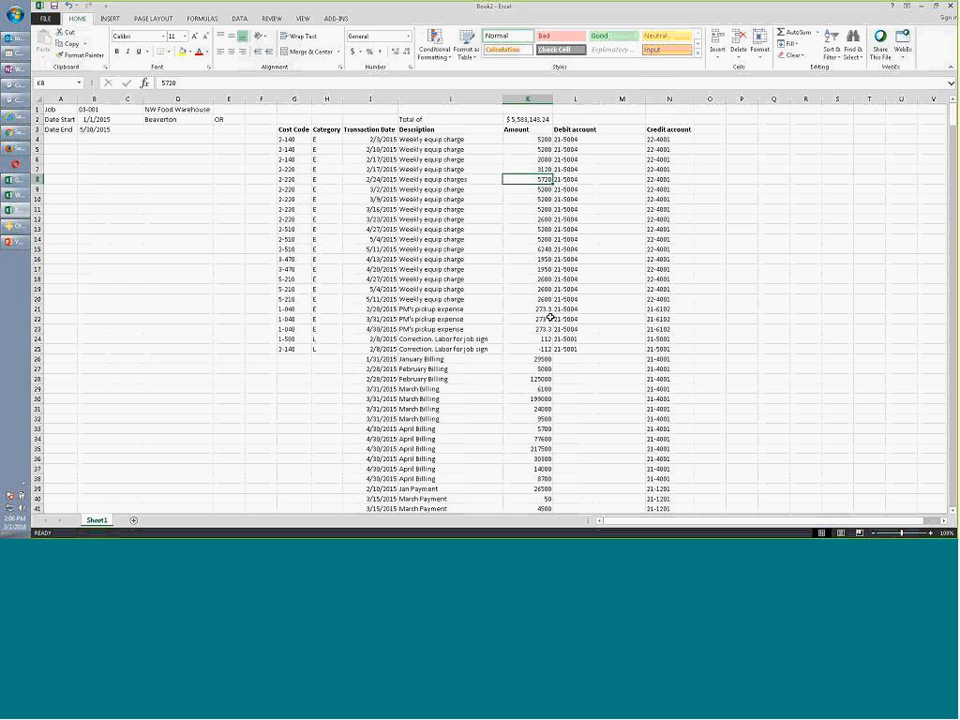
Enter the column headings 'Debit Name' in M3 and 'Credit Name' in O3
left_click(618, 129)
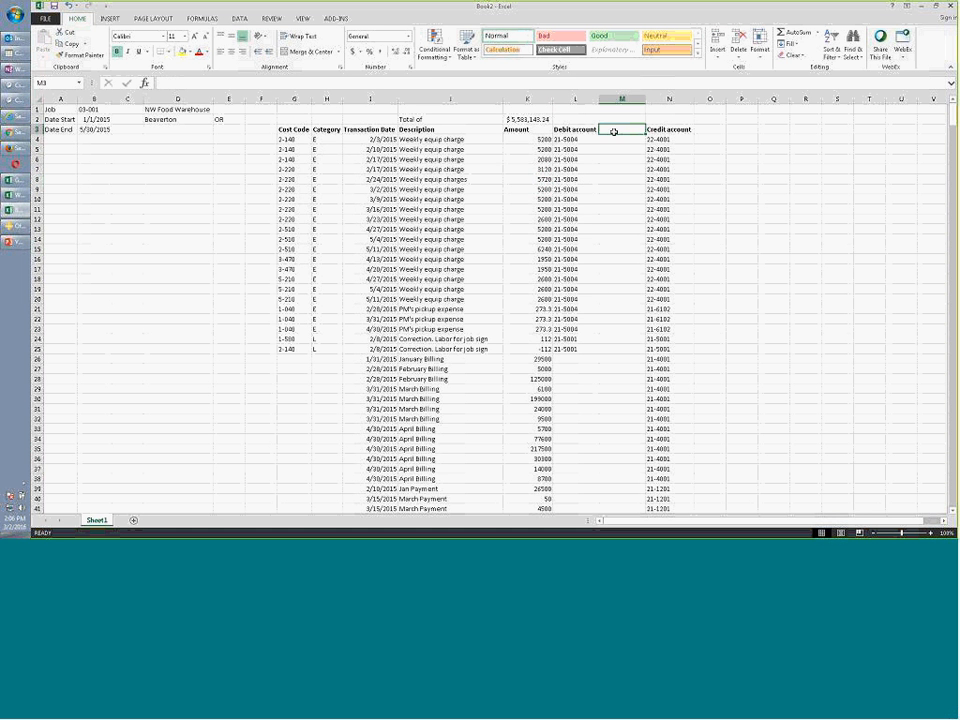
type("Debit Name")
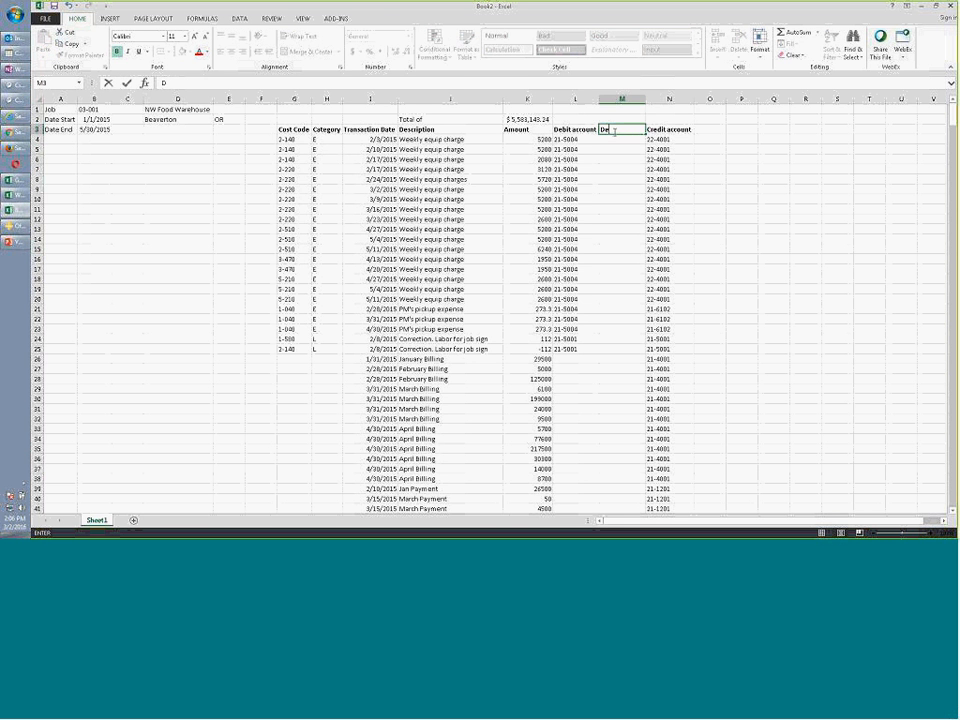
key("Tab")
key("Tab")
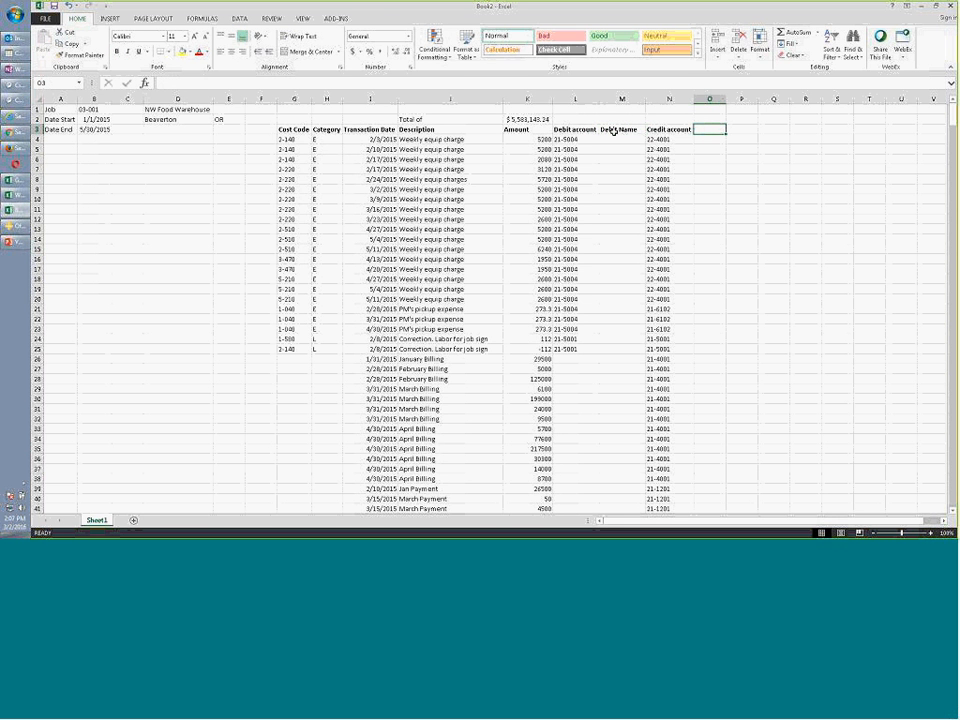
type("Credit Name")
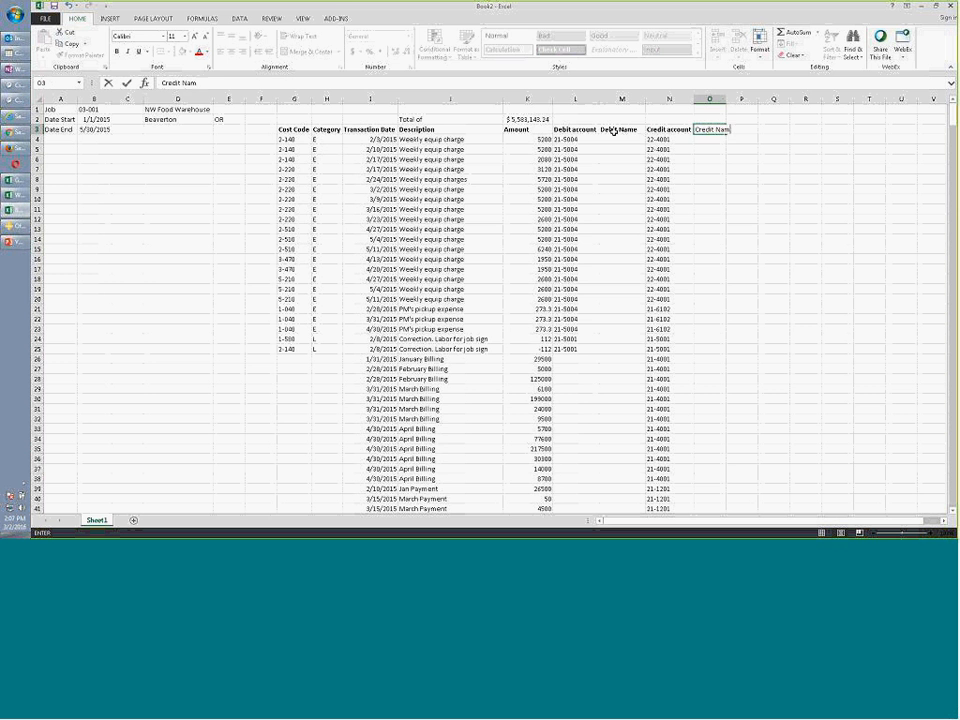
left_click(614, 137)
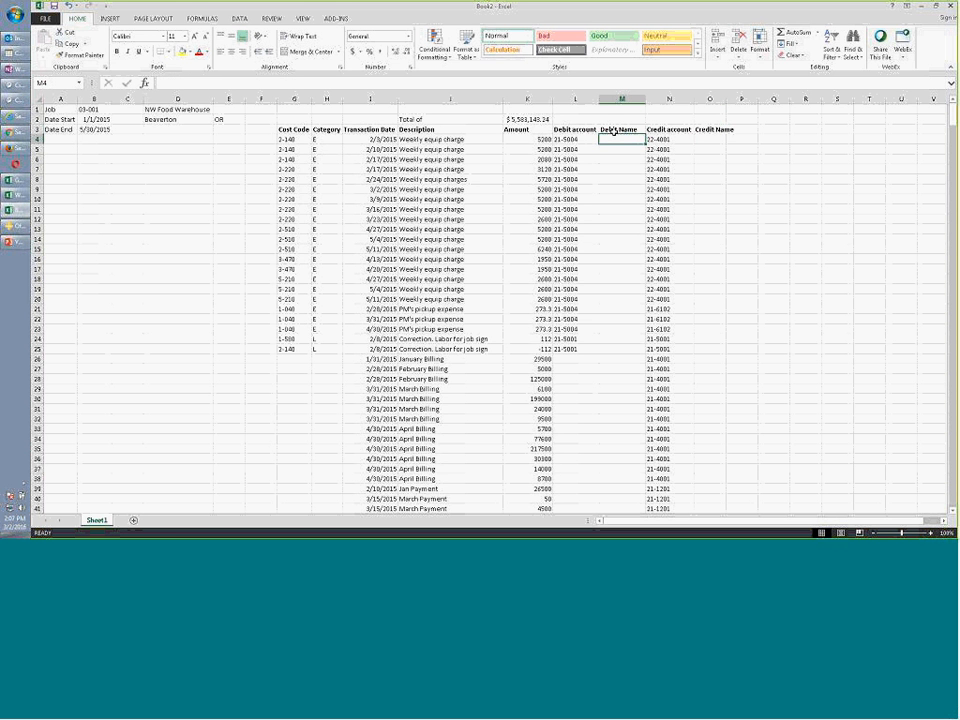
left_click(336, 18)
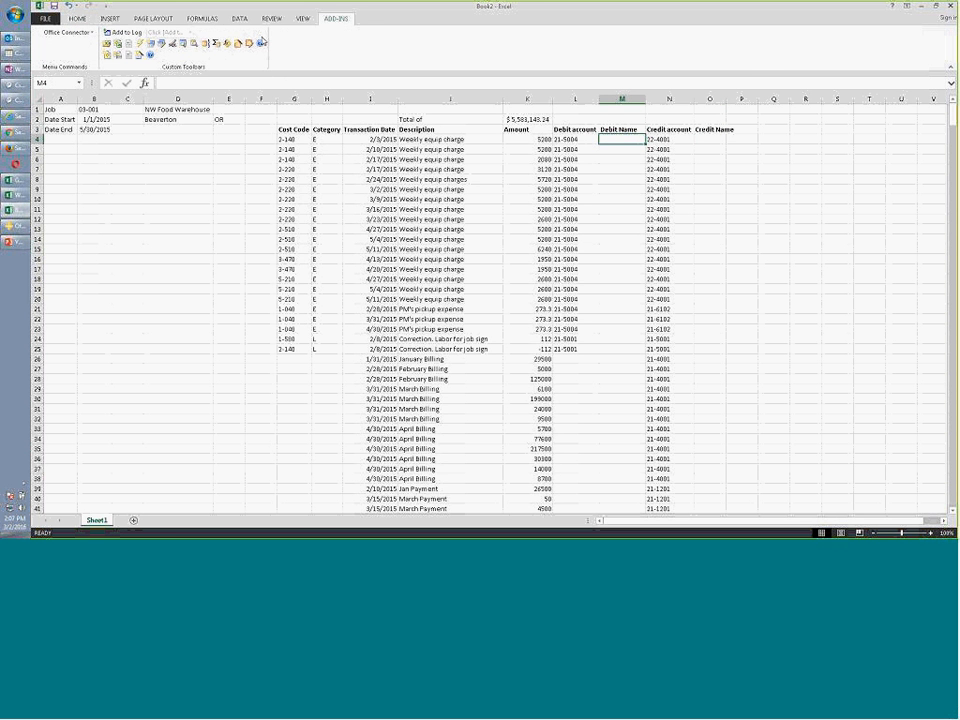
Insert a TSLookup in M4 returning the GL Account's Account Title for the debit account in L4
left_click(184, 46)
left_click(384, 279)
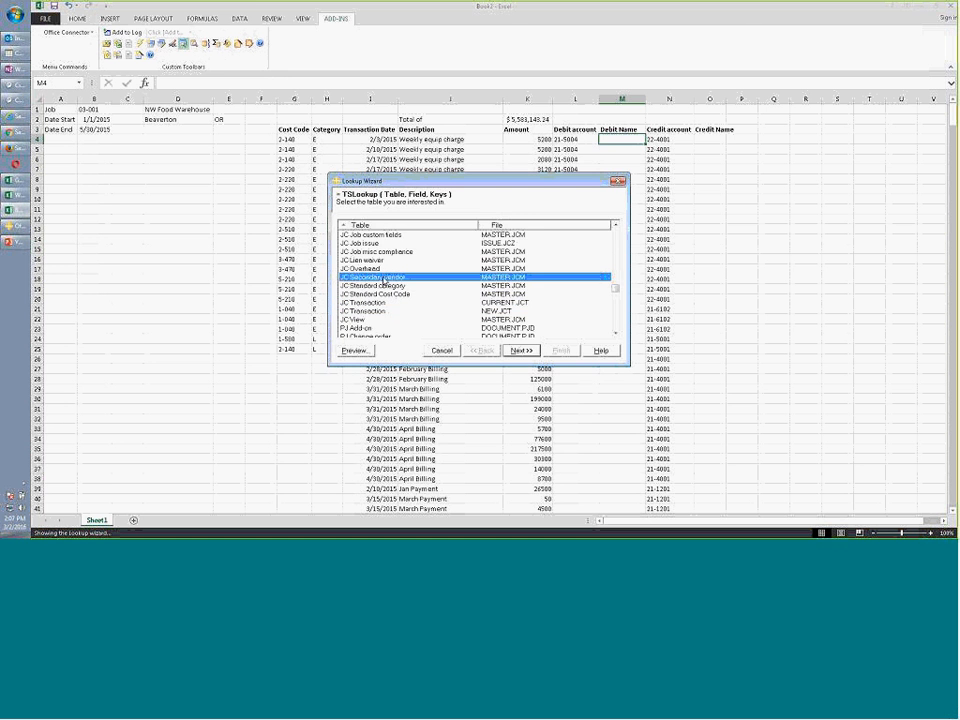
key("g")
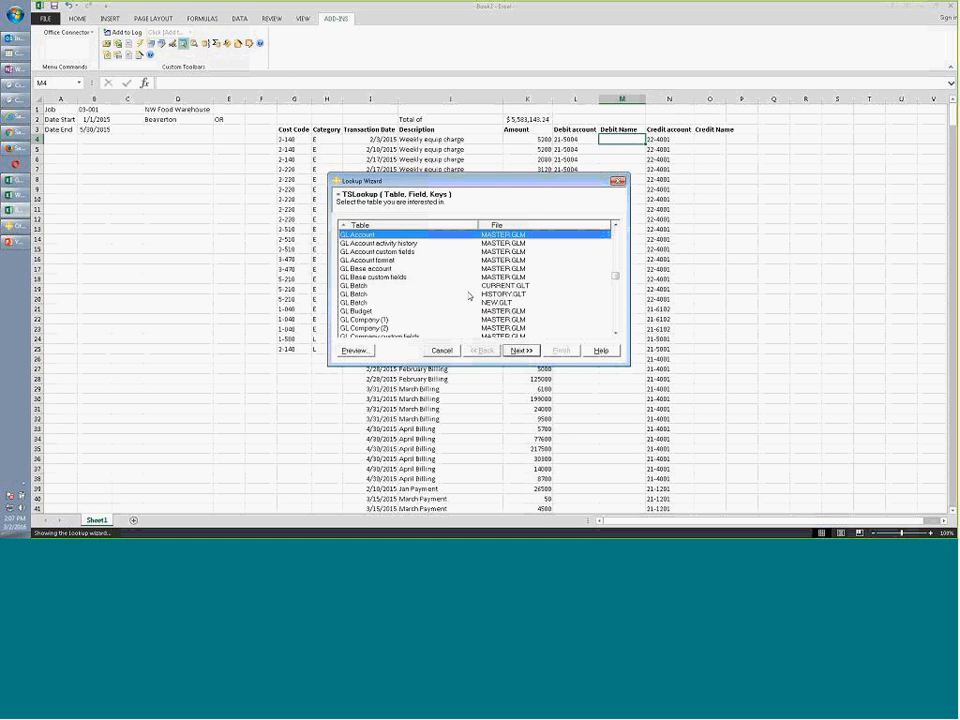
left_click(520, 350)
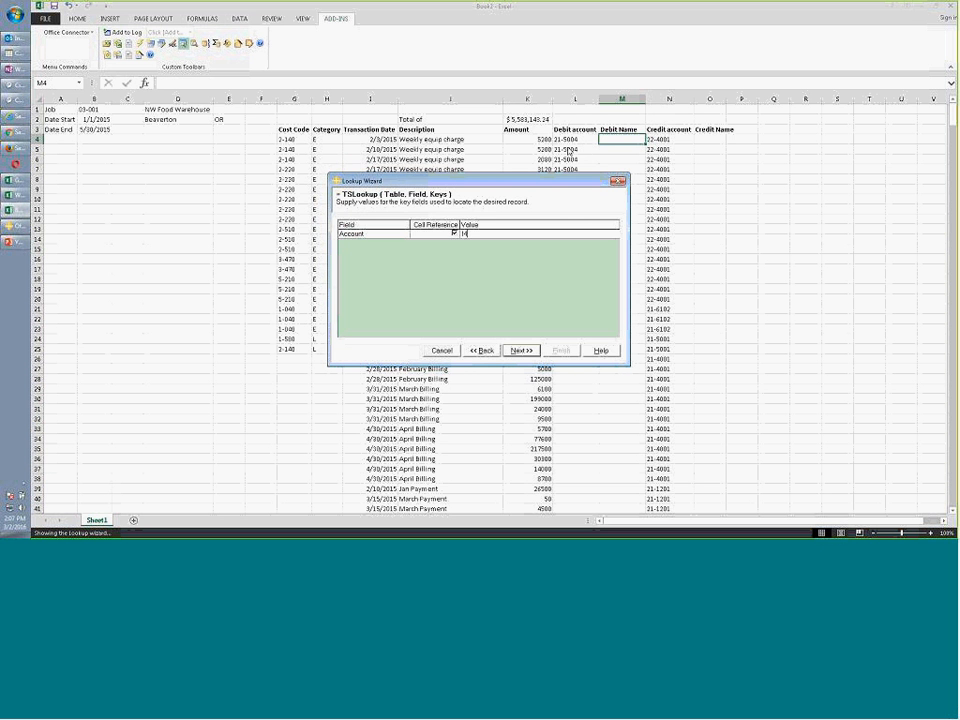
left_click(521, 350)
left_click(344, 235)
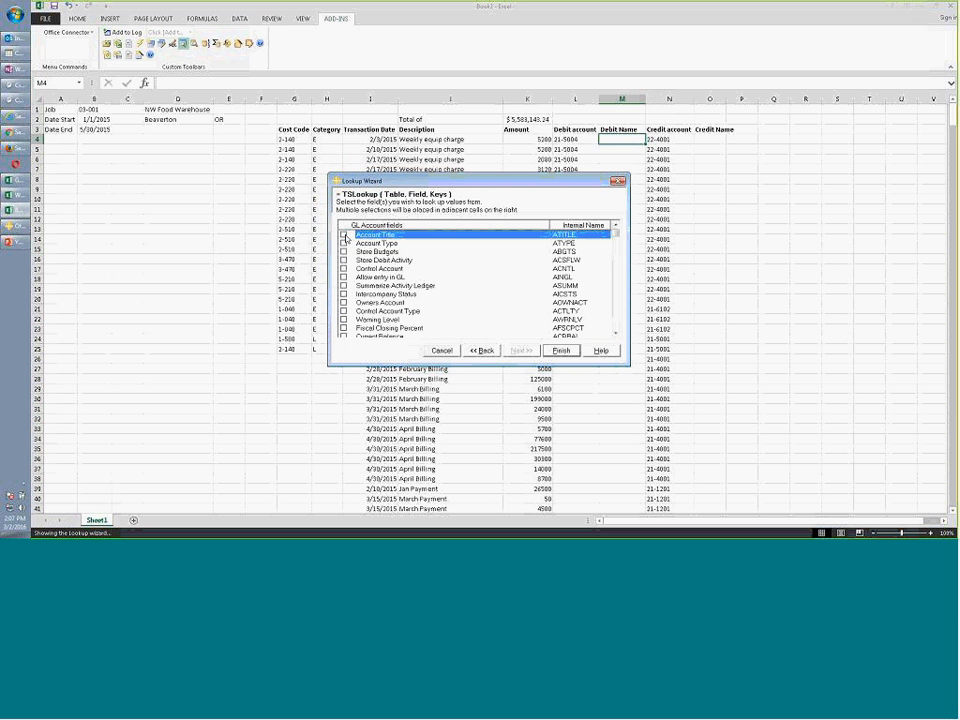
left_click(561, 350)
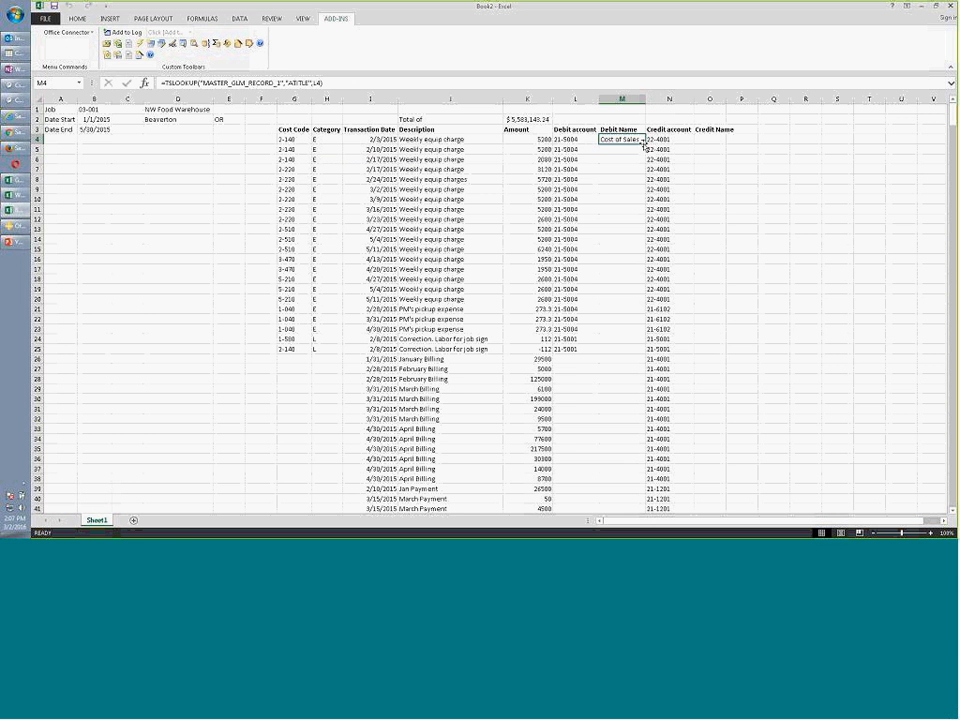
Fill the lookup down column M so each debit account shows its name, like Cost of Sales
double_click(646, 144)
left_click(719, 207)
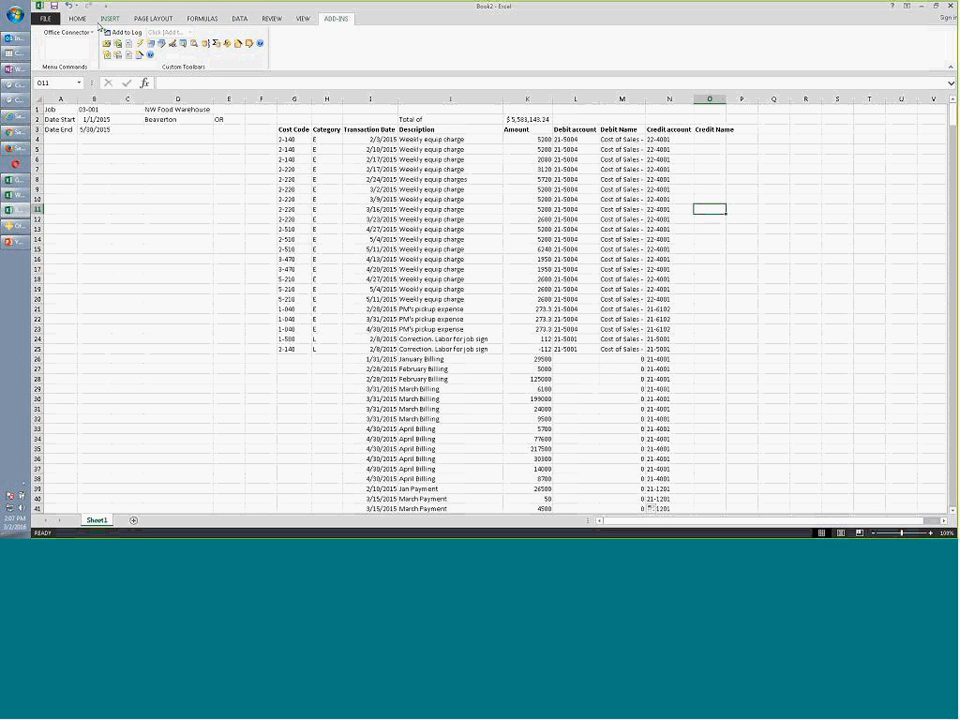
left_click(94, 109)
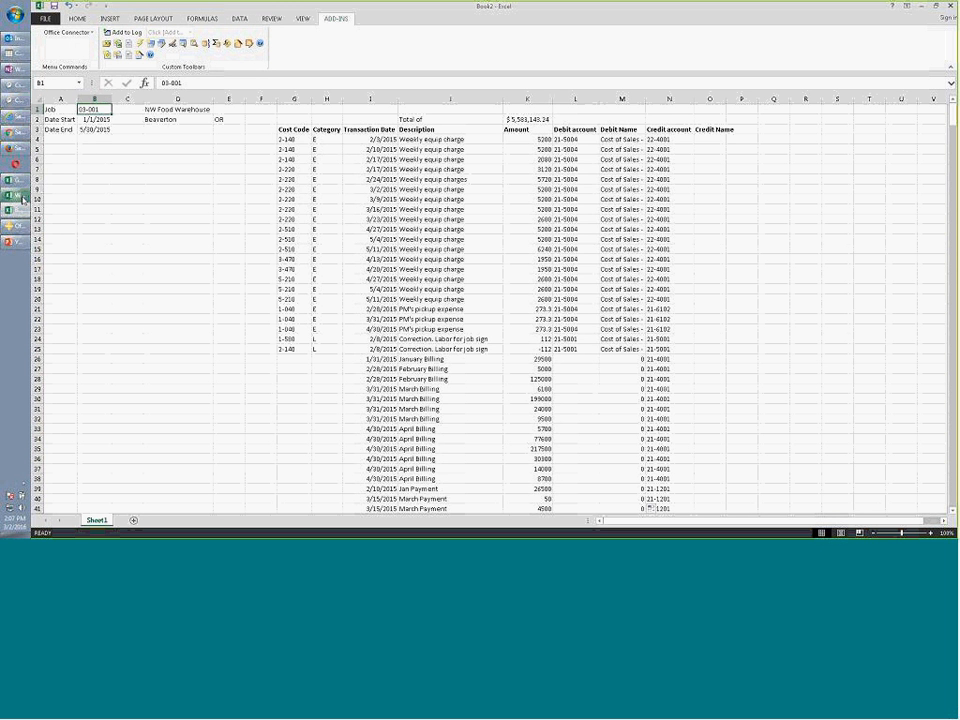
Inspect Cost To Complete figures like Revised Commitment 60.75 in I16, then go to GL Financial Statements
mouse_move(19, 199)
left_click(90, 195)
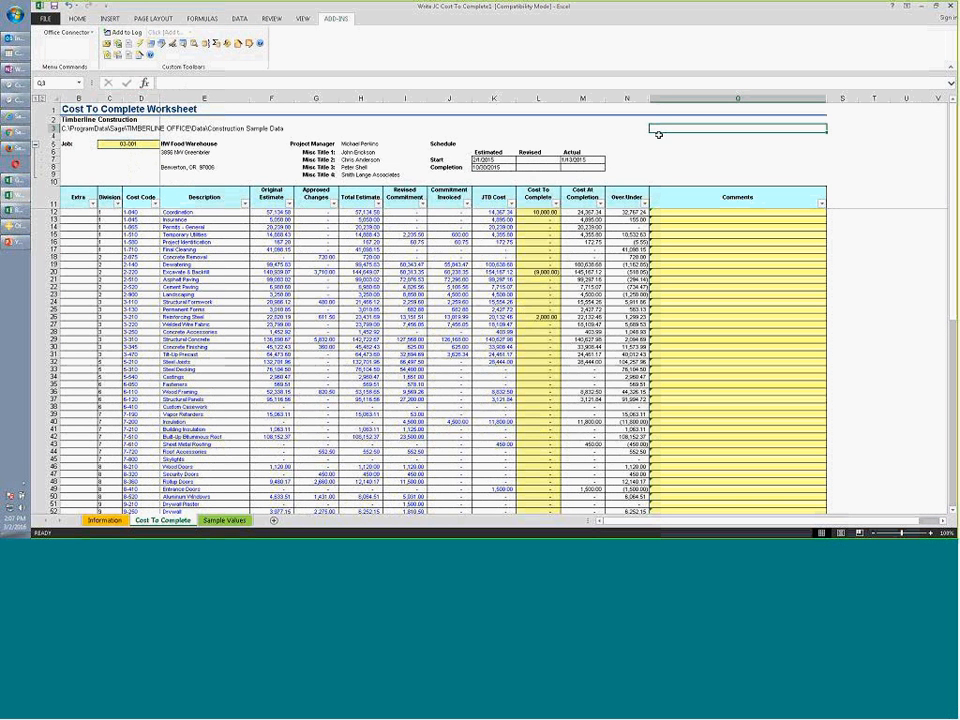
left_click(942, 520)
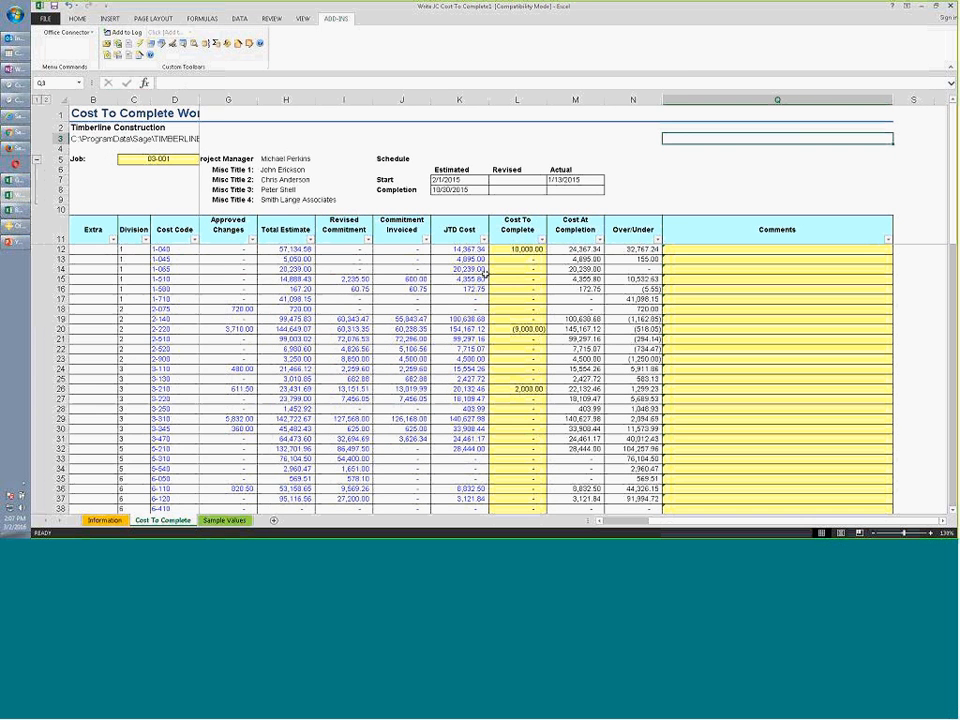
left_click(223, 270)
key("Left")
key("Left")
key("Left")
key("Left")
key("Left")
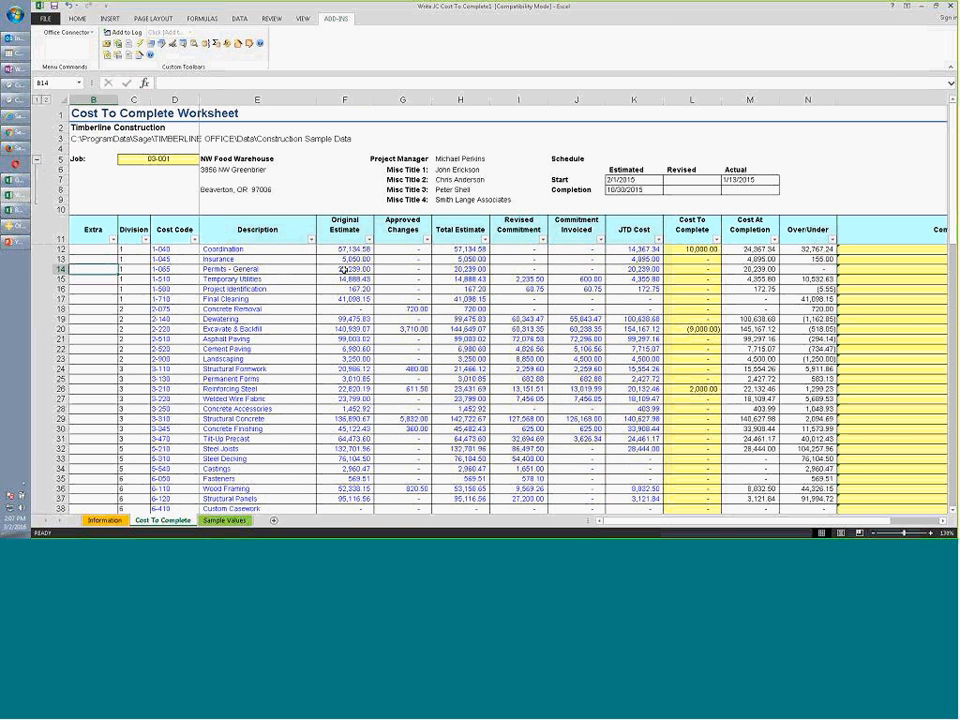
left_click(518, 289)
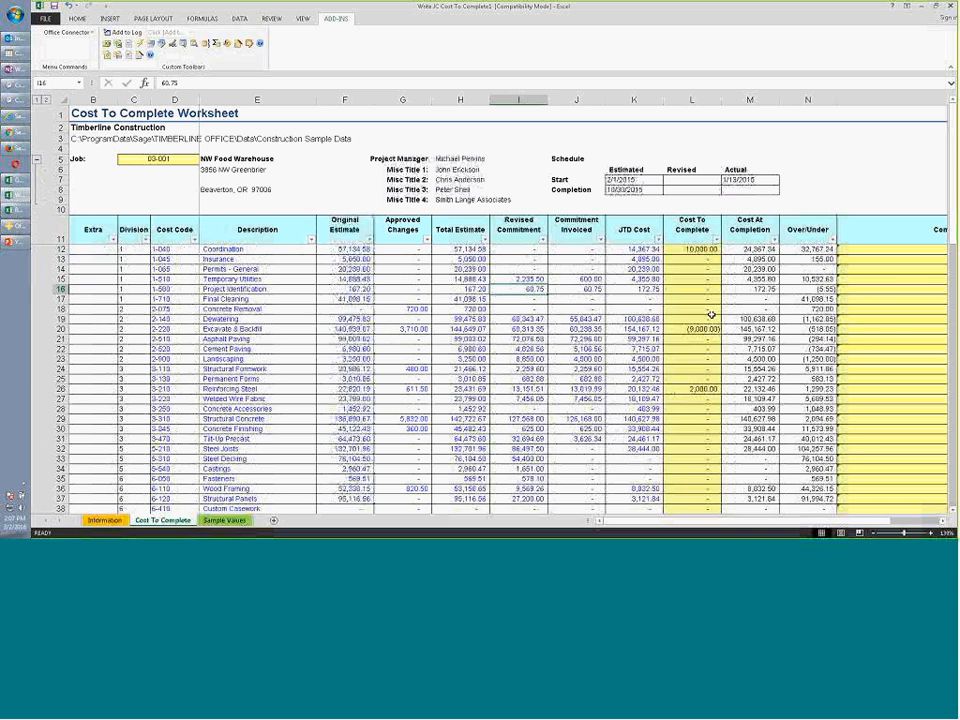
left_click(702, 288)
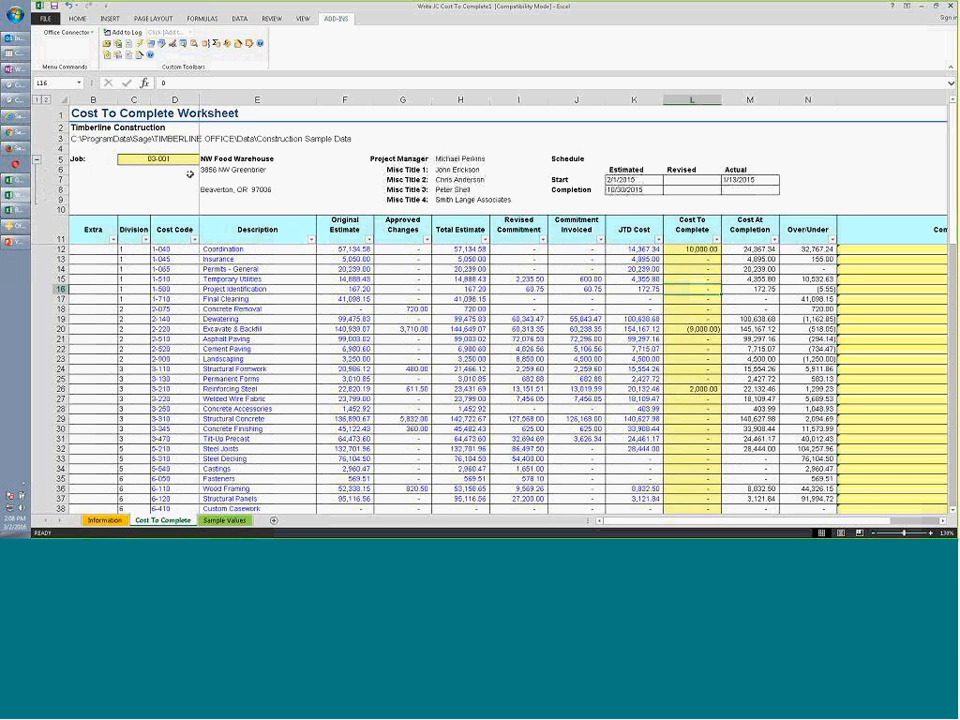
left_click(14, 180)
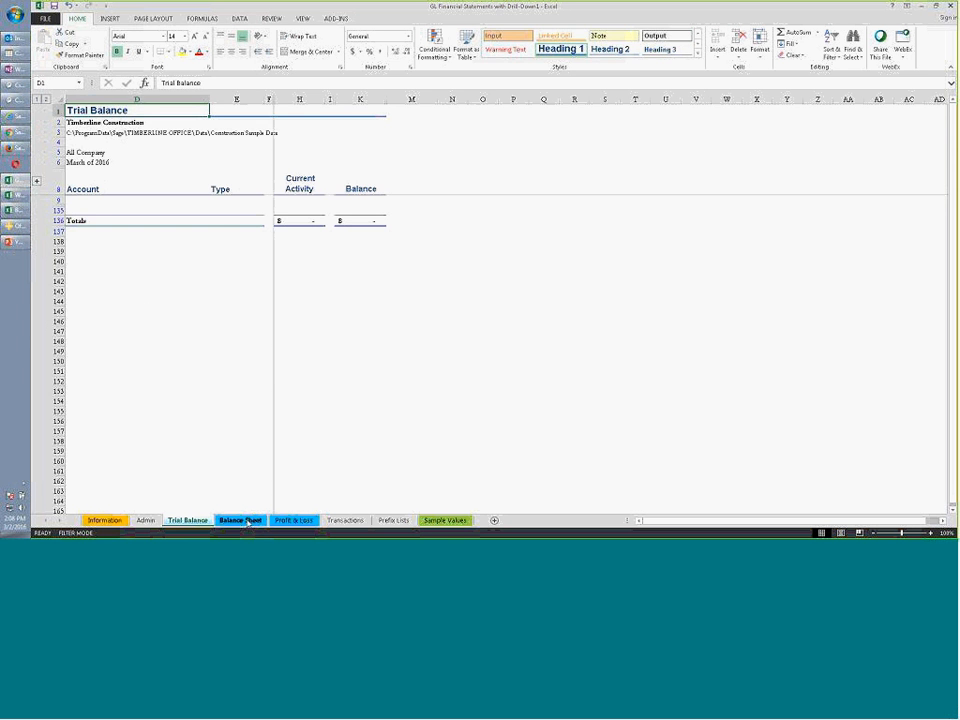
Enter 2015 as the Fiscal Year on the Admin sheet and refresh the statement data
key("ctrl+Page_Up")
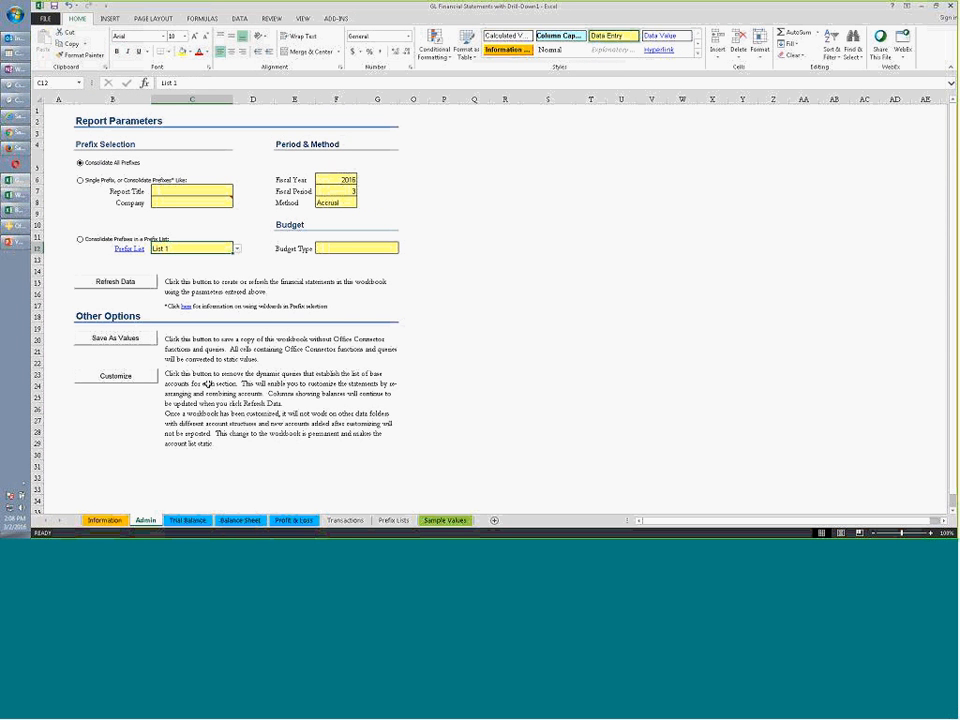
left_click(322, 179)
type("2015")
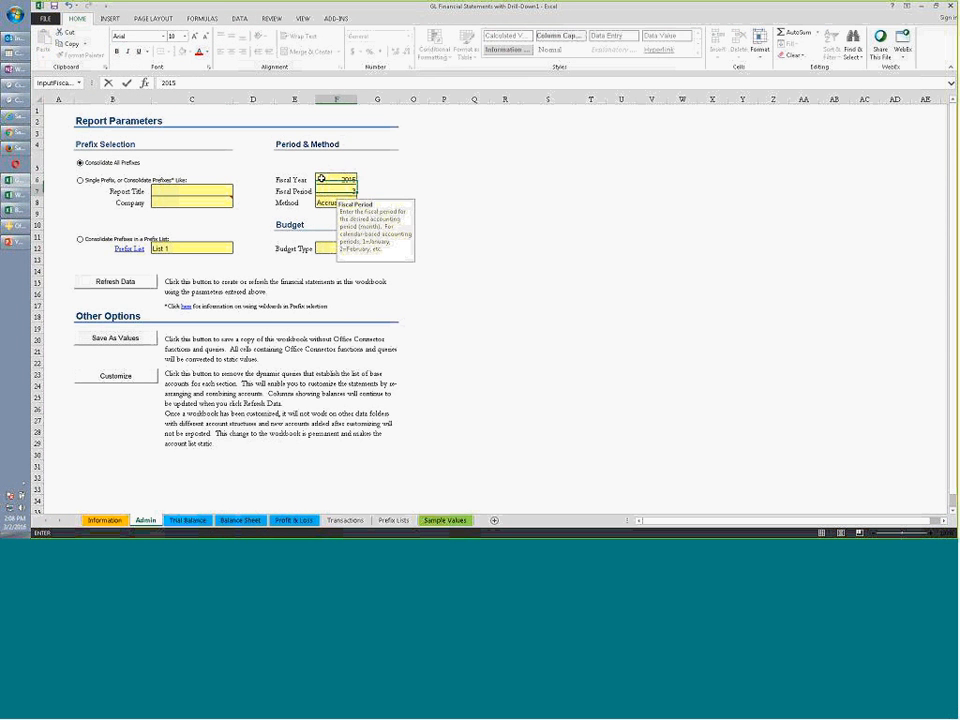
key("Return")
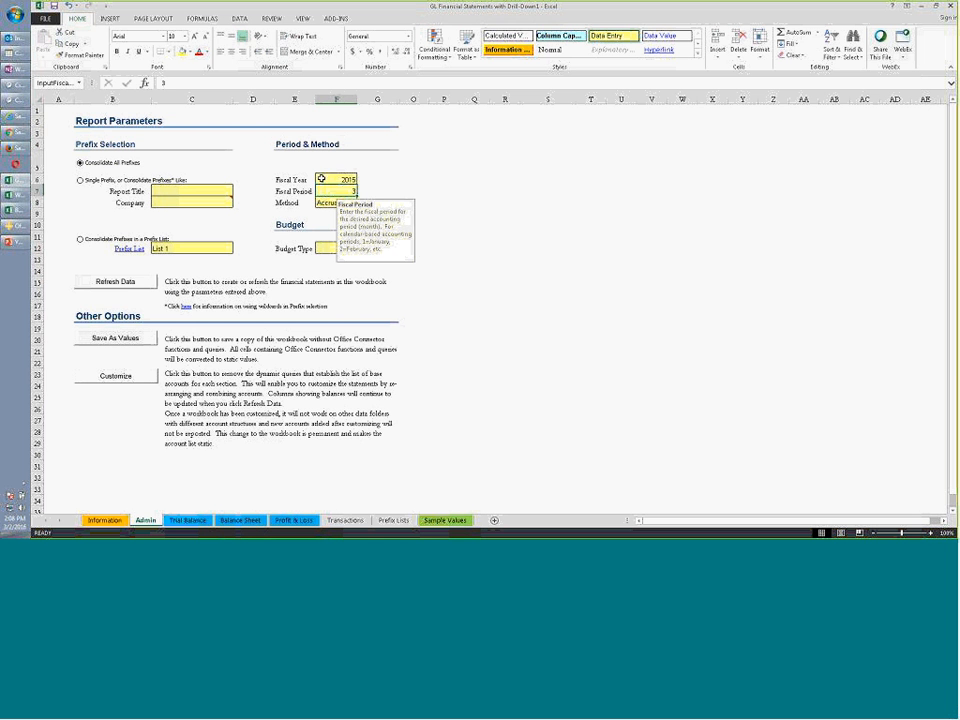
left_click(412, 180)
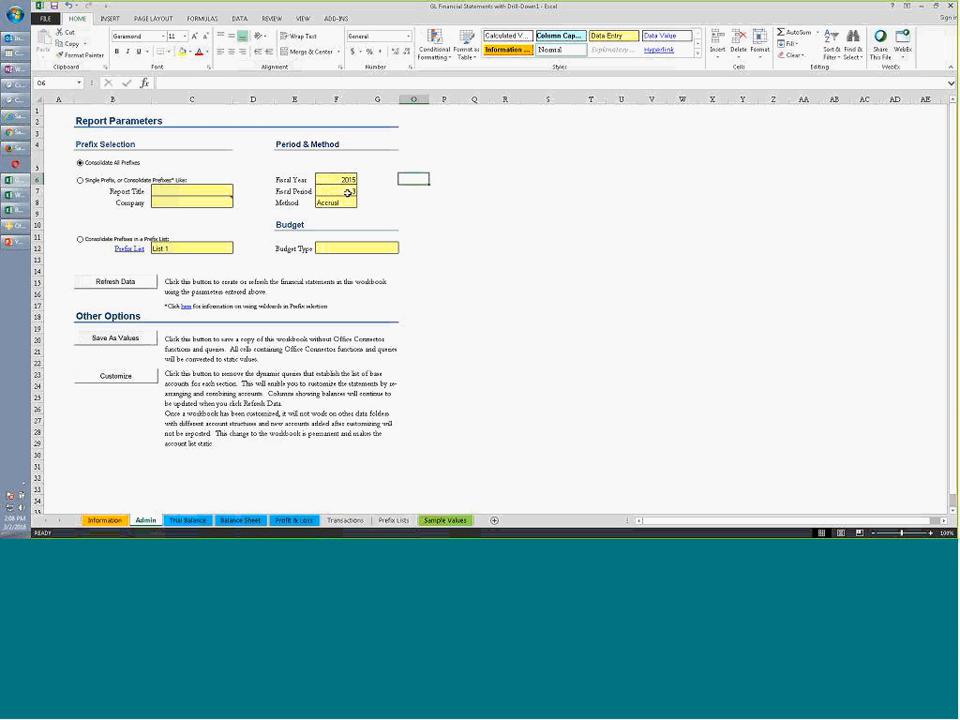
left_click(125, 281)
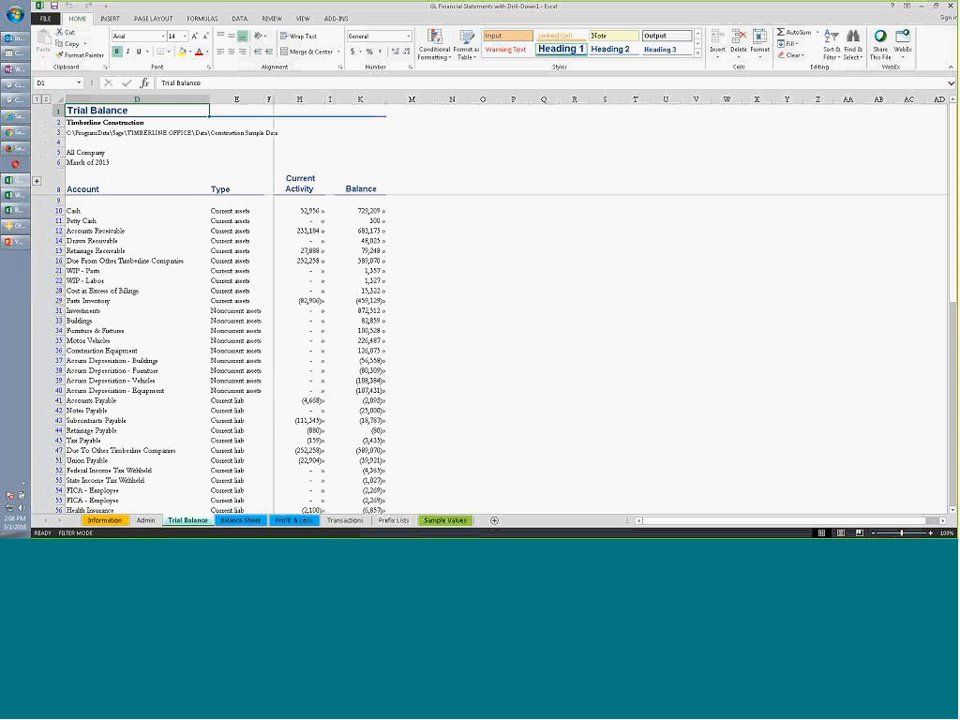
View the Balance Sheet and Profit & Loss, and drill into the H13 Income transactions
left_click(240, 520)
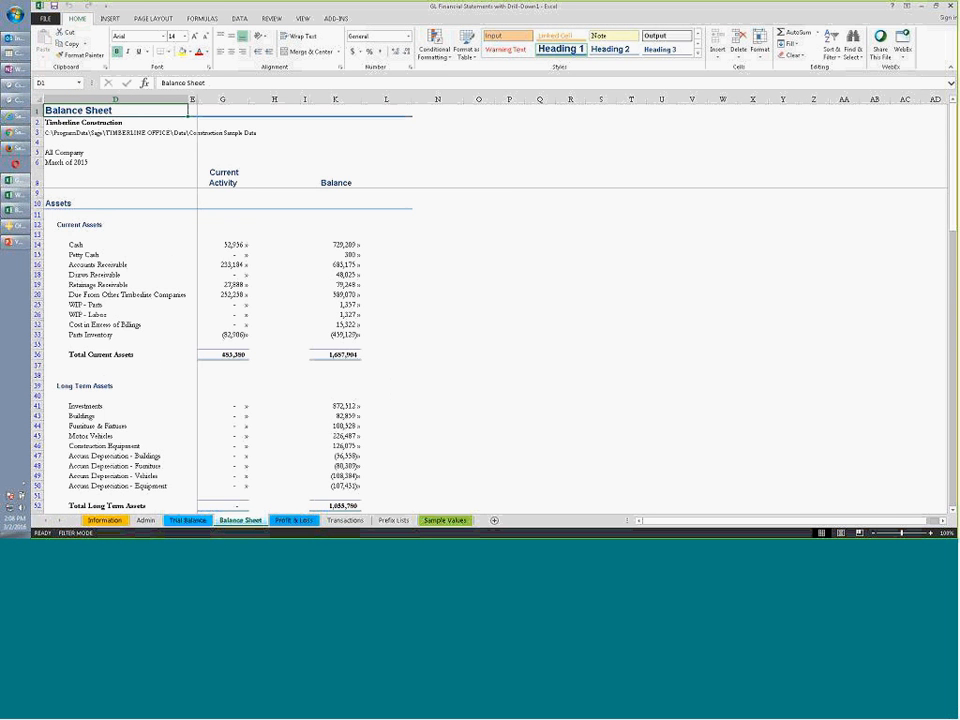
left_click(293, 520)
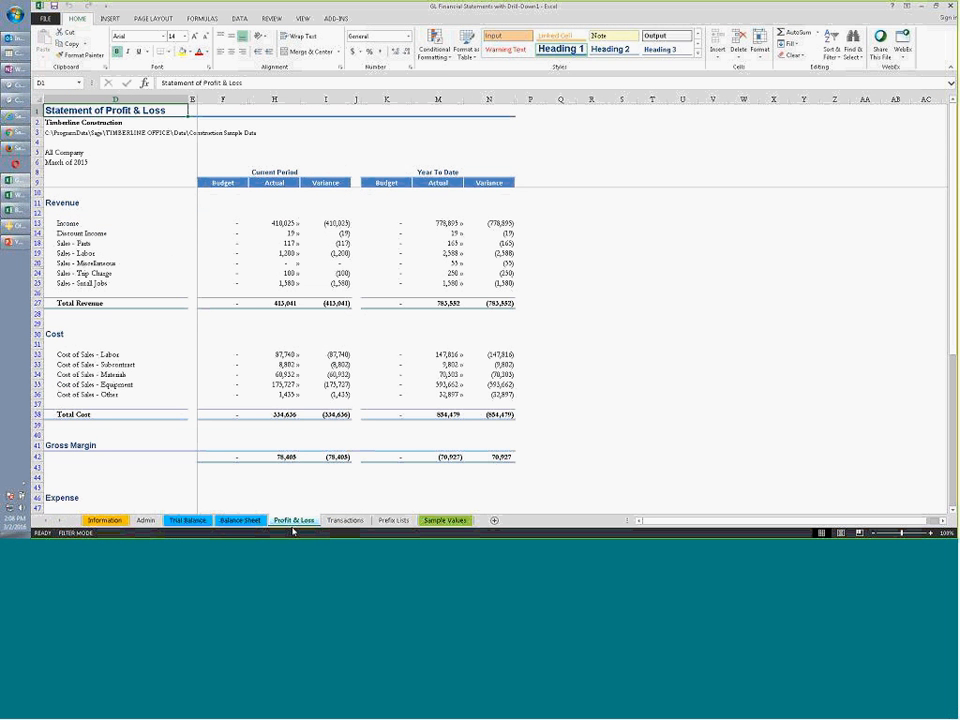
double_click(285, 223)
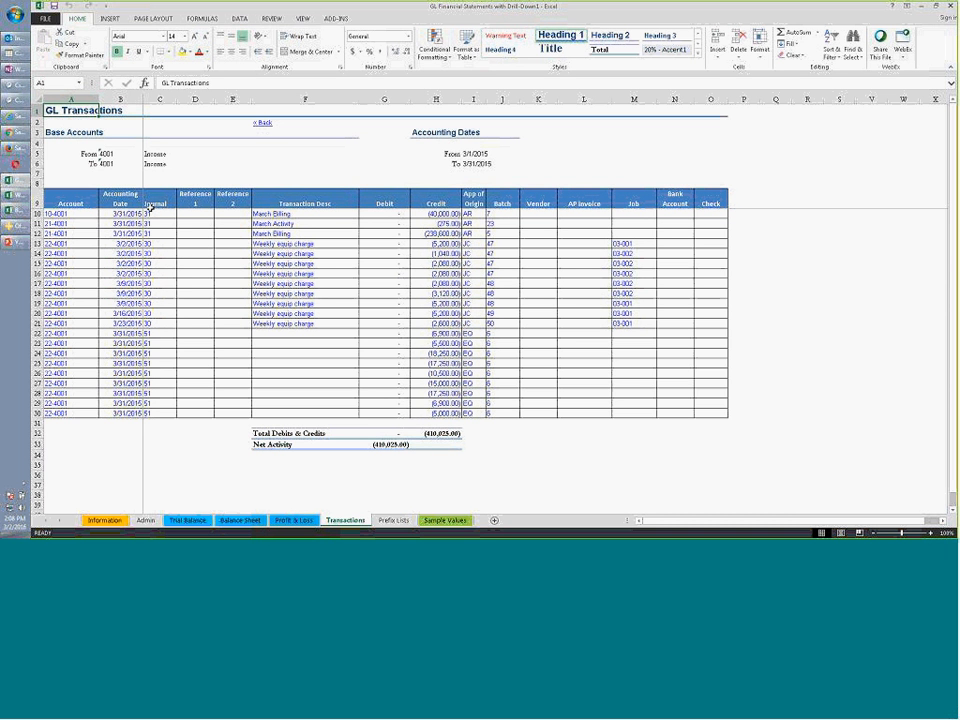
left_click(15, 241)
left_click(282, 19)
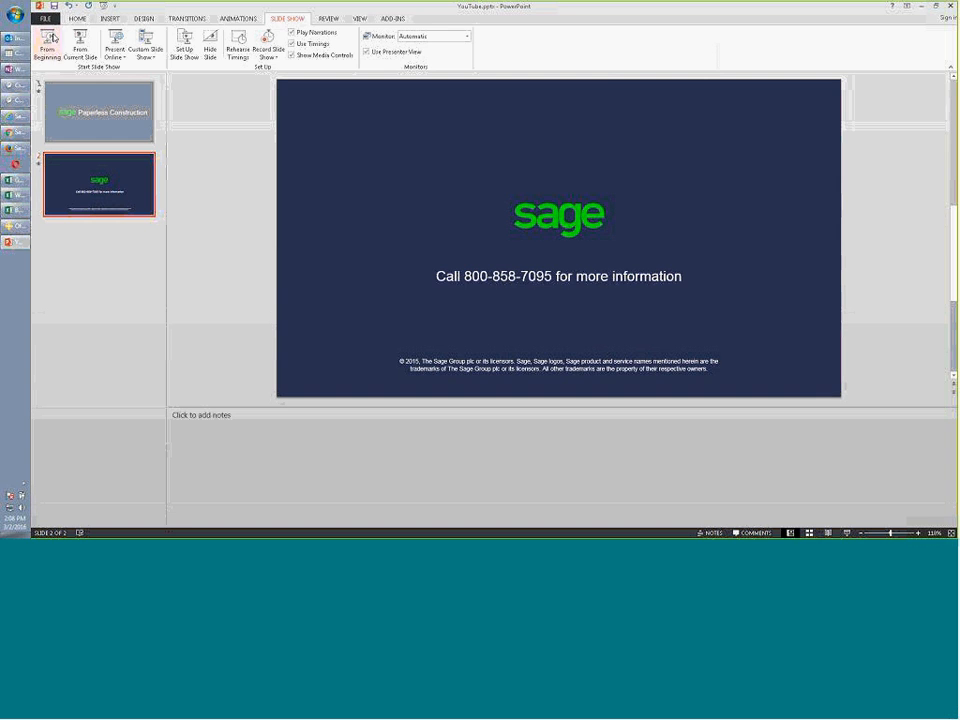
Start the slide show from the current Sage contact slide
left_click(80, 44)
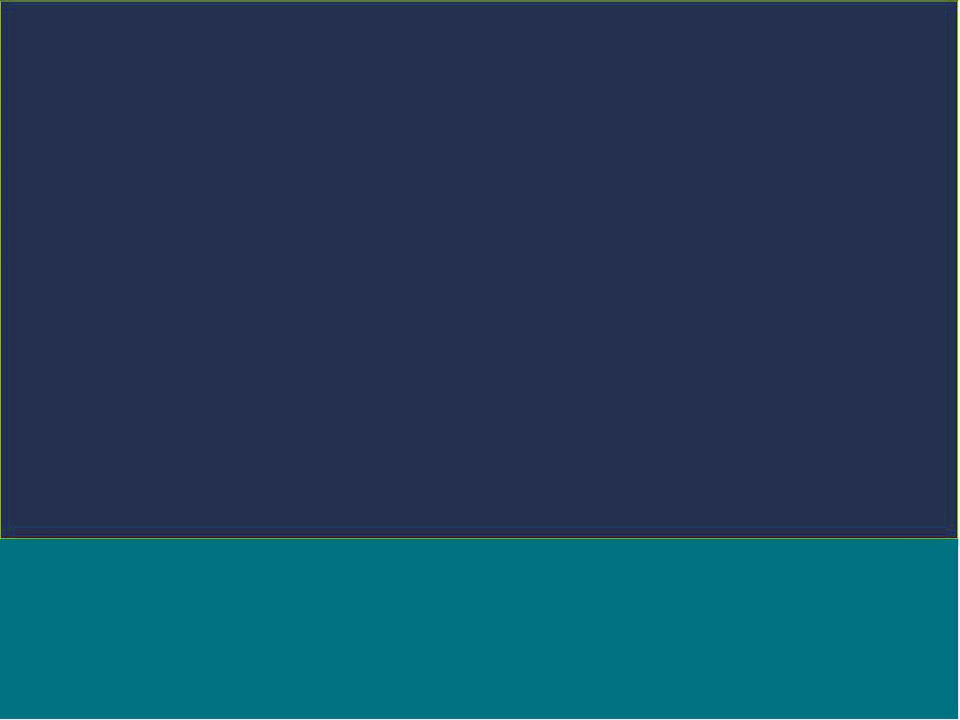